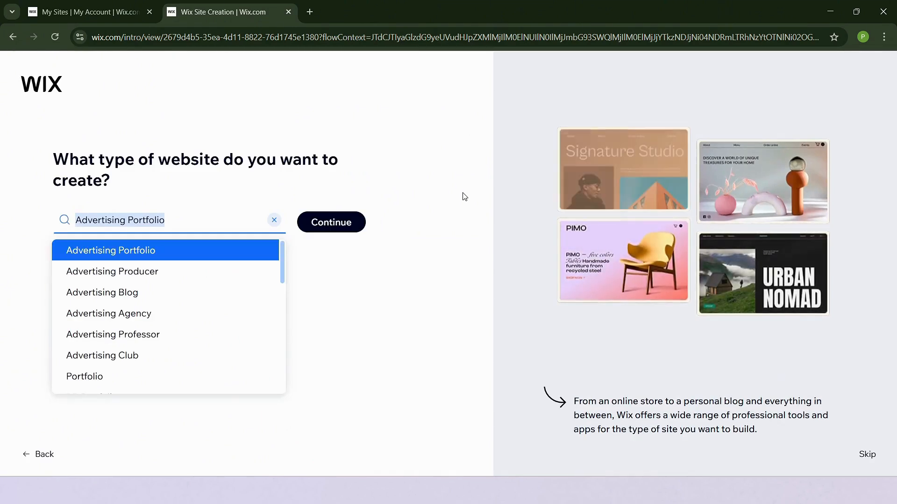
# Choose Graphic Designer as the type of website to create and continue.
pyautogui.write('Graph')
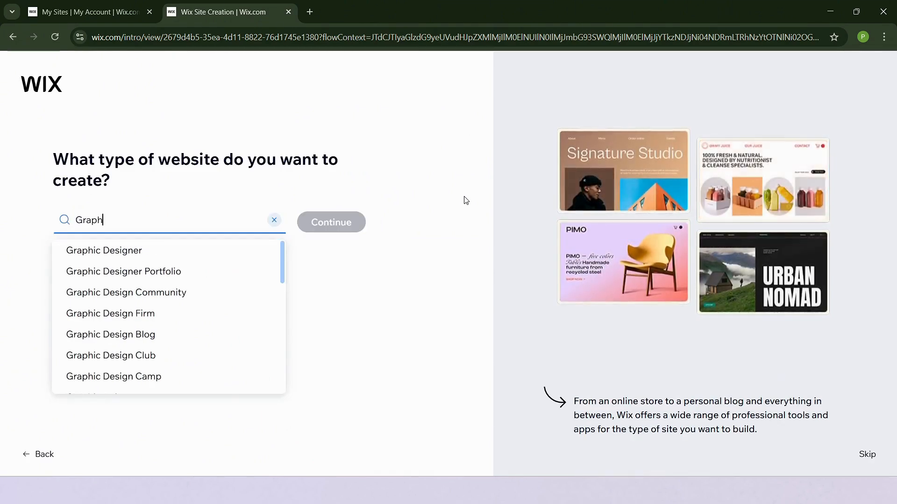
pyautogui.write('ic Designer')
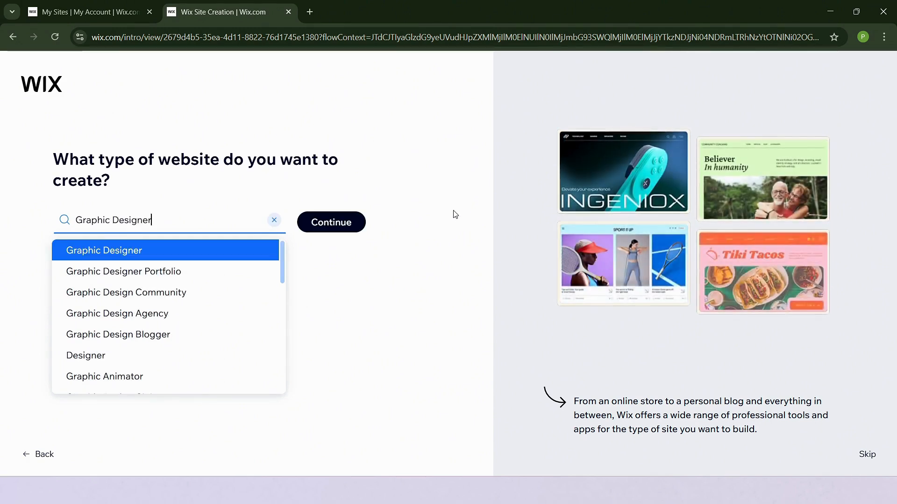
pyautogui.click(347, 223)
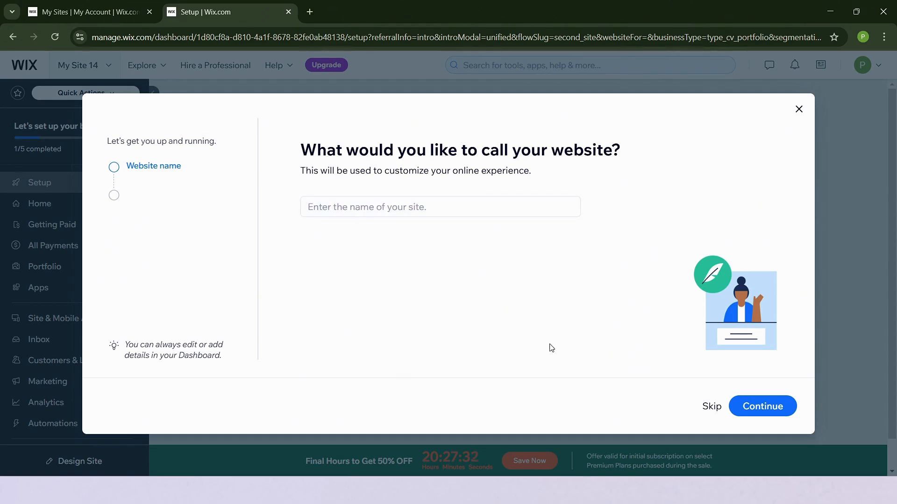
# Skip naming the website, deselect the Instagram Feed app and continue.
pyautogui.click(712, 407)
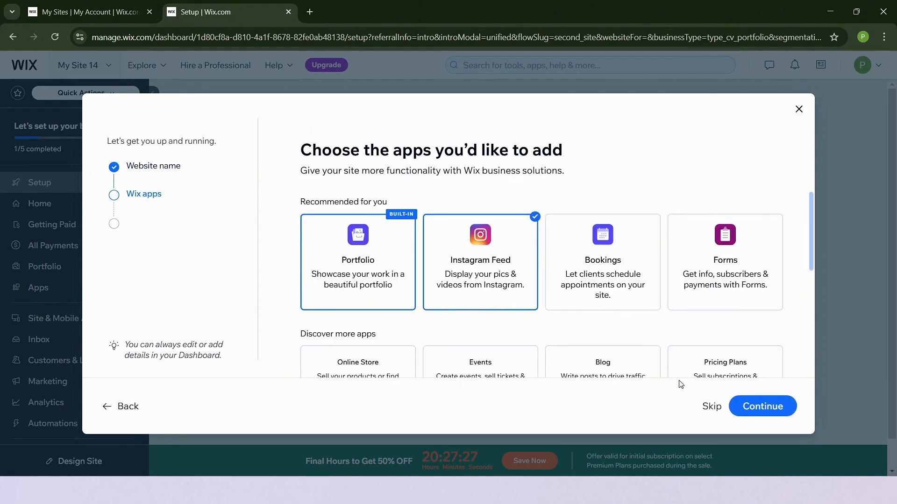
pyautogui.click(504, 238)
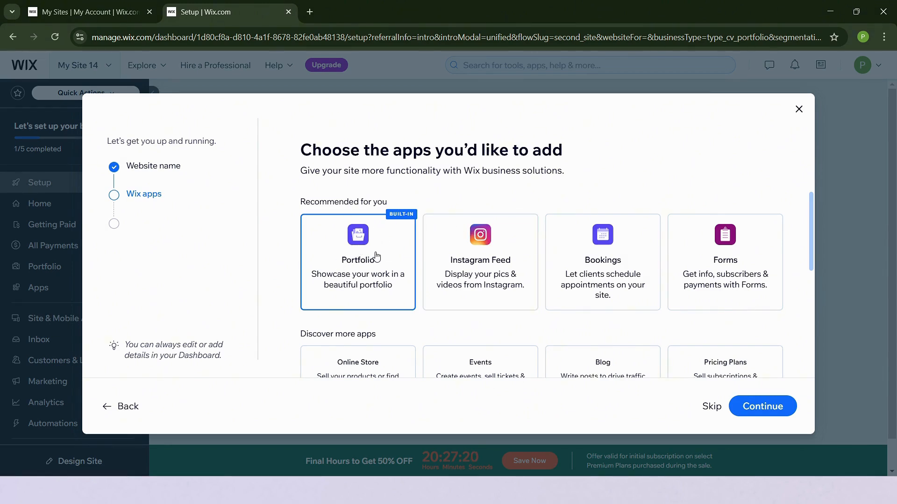
pyautogui.click(772, 408)
# Go on to the site dashboard and choose to design the website by customizing a template.
pyautogui.click(443, 291)
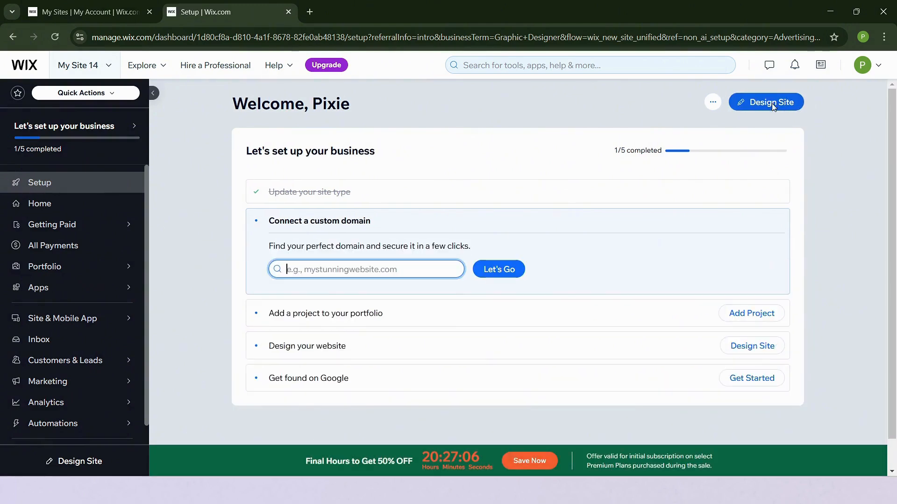
pyautogui.click(771, 103)
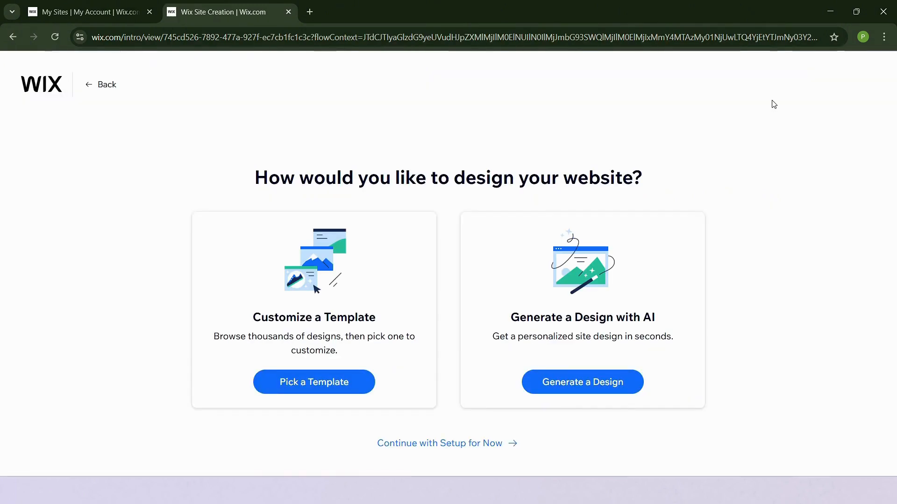
pyautogui.click(330, 389)
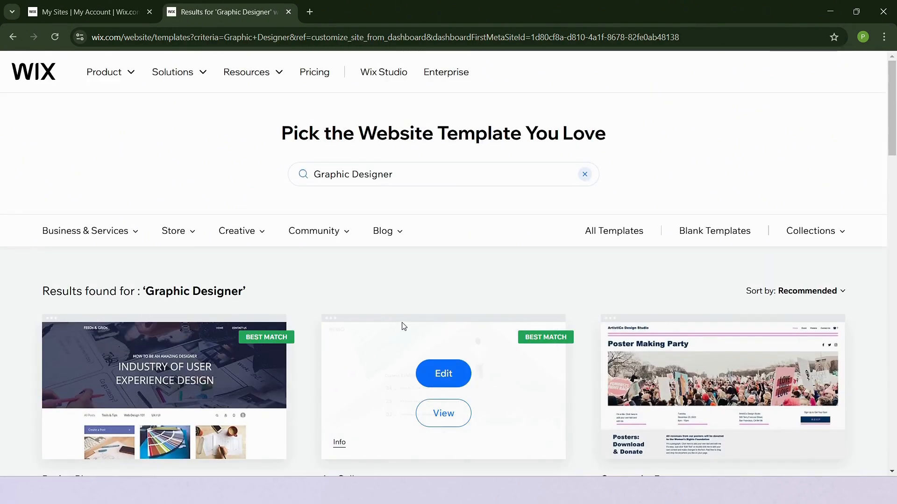
# Browse the first page of Graphic Designer template results and clear the template search text.
pyautogui.scroll(-3, 836, 298)
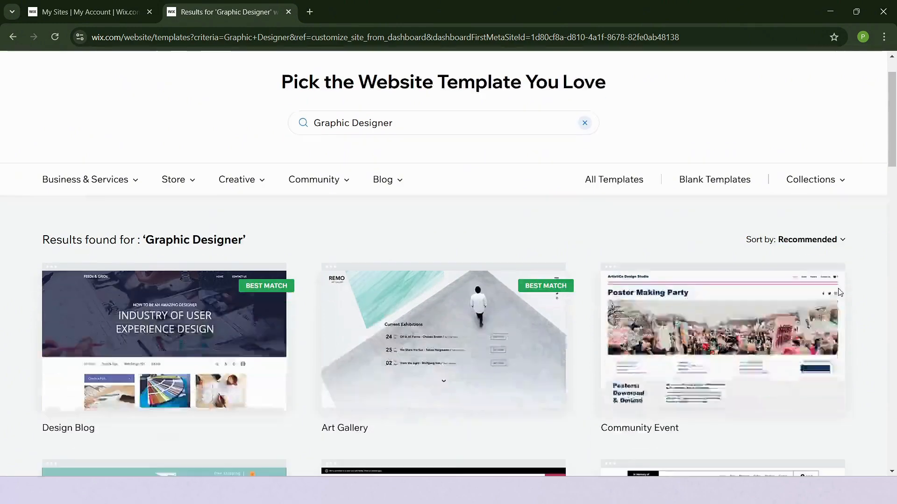
pyautogui.scroll(-3, 872, 304)
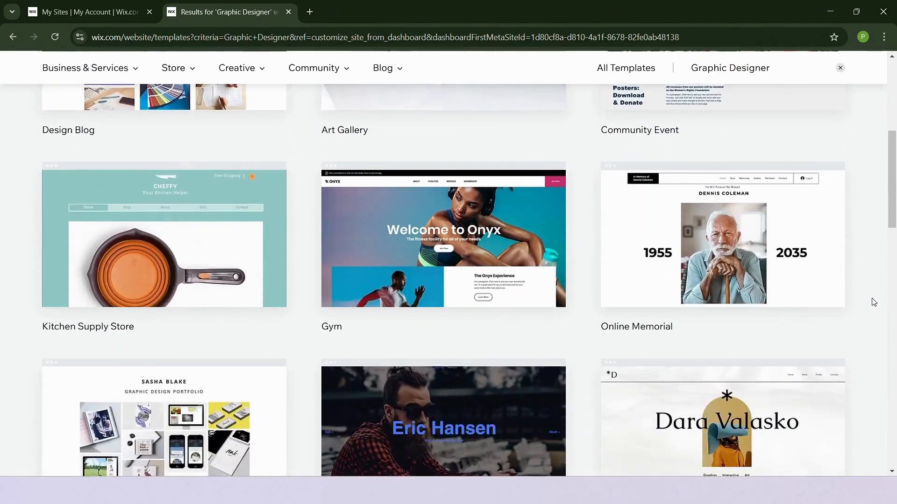
pyautogui.scroll(4, 871, 299)
pyautogui.scroll(3, 866, 280)
pyautogui.scroll(-6, 863, 269)
pyautogui.scroll(5, 864, 261)
pyautogui.scroll(2, 861, 261)
pyautogui.click(585, 174)
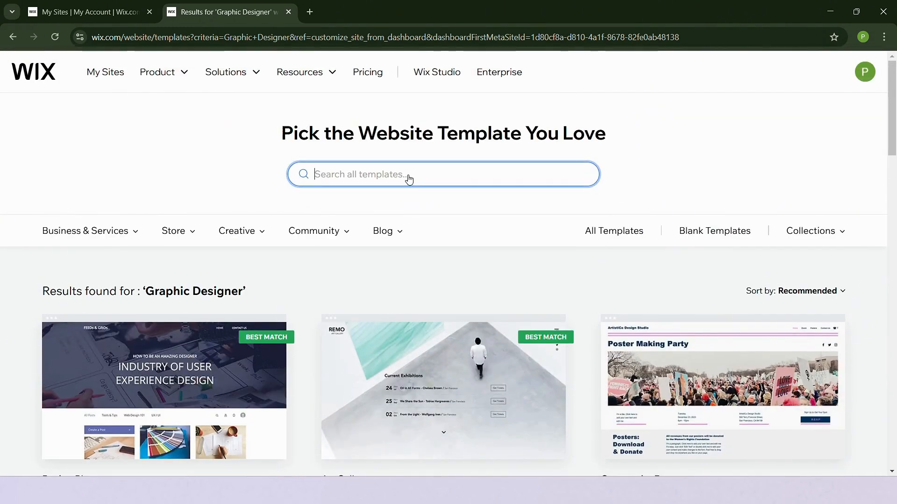
pyautogui.scroll(-5, 827, 196)
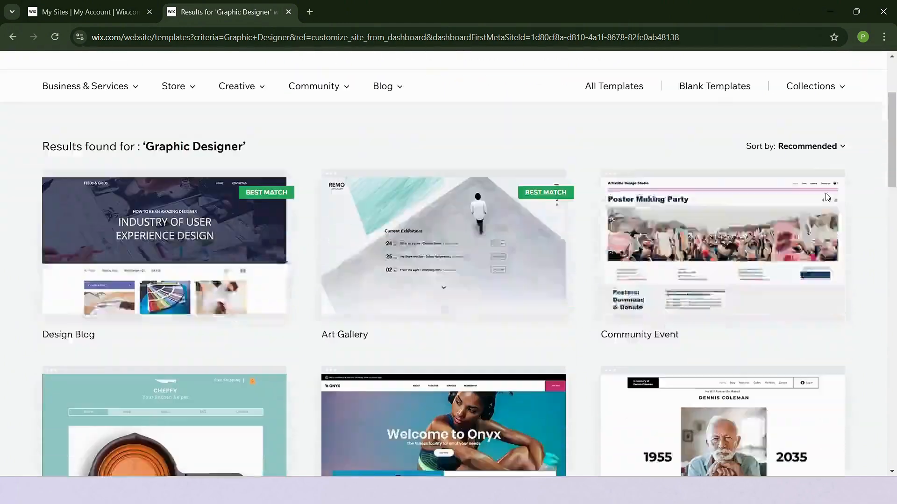
pyautogui.scroll(-7, 587, 222)
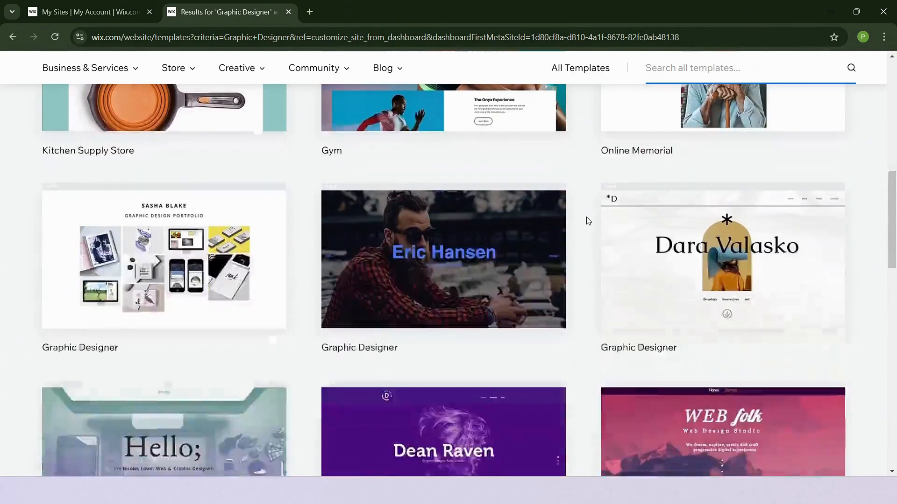
pyautogui.scroll(-4, 587, 219)
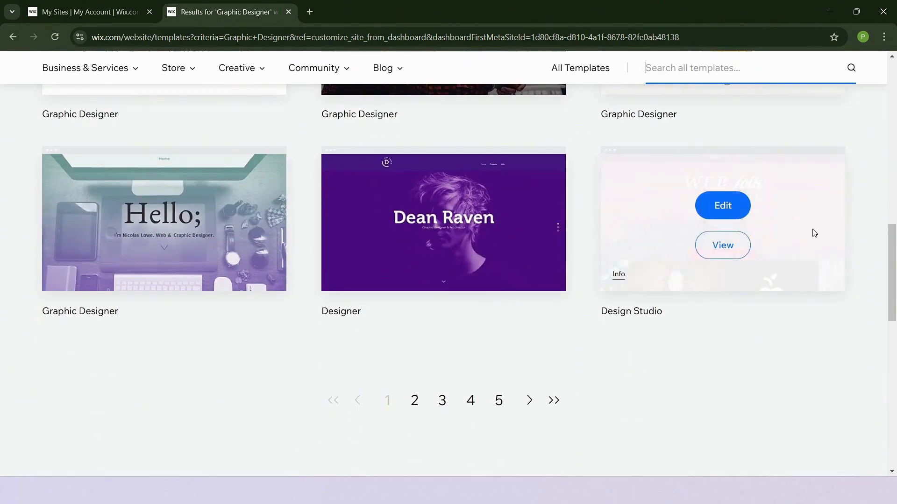
pyautogui.scroll(7, 784, 224)
pyautogui.scroll(1, 783, 220)
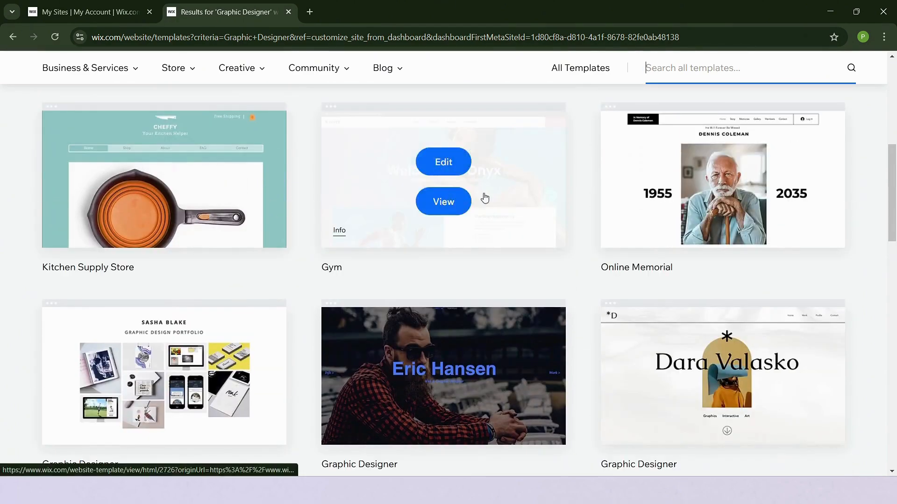
pyautogui.scroll(-7, 504, 304)
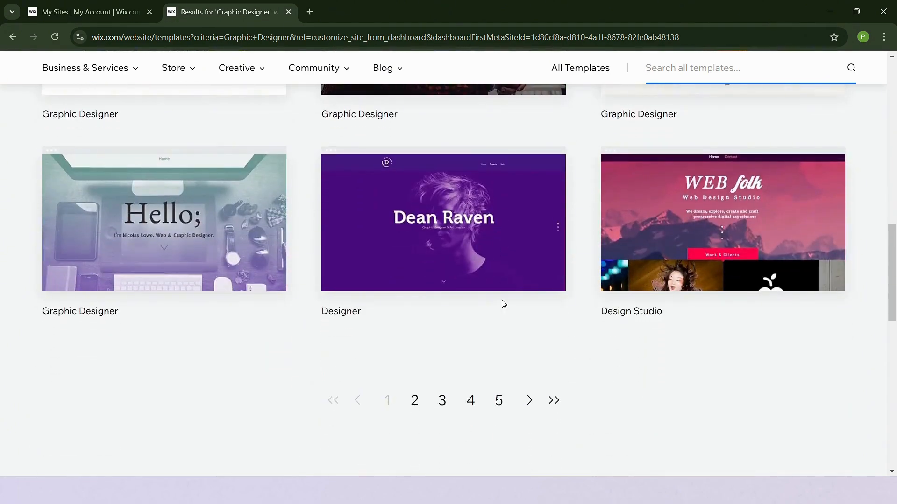
pyautogui.scroll(1, 503, 304)
# Preview the purple Graphic Designer template with the "Hello;" heading and open it in the editor at 100% zoom.
pyautogui.moveTo(196, 261)
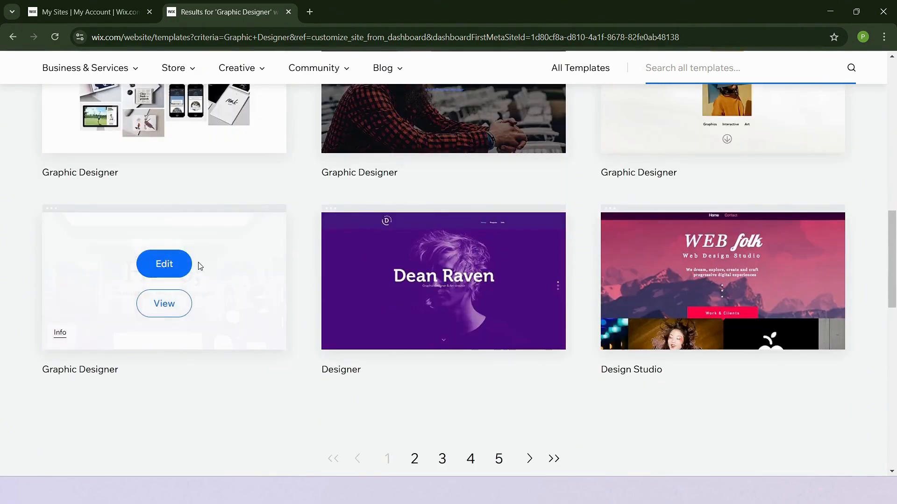
pyautogui.click(171, 314)
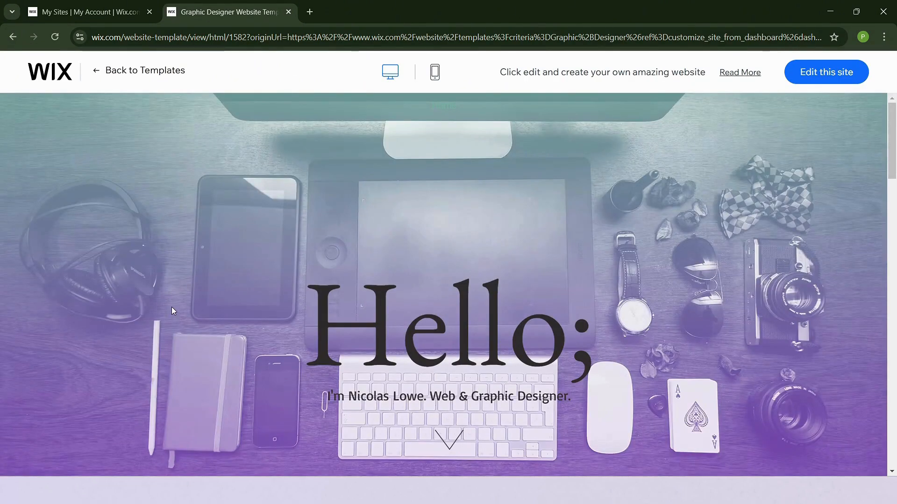
pyautogui.scroll(-5, 748, 253)
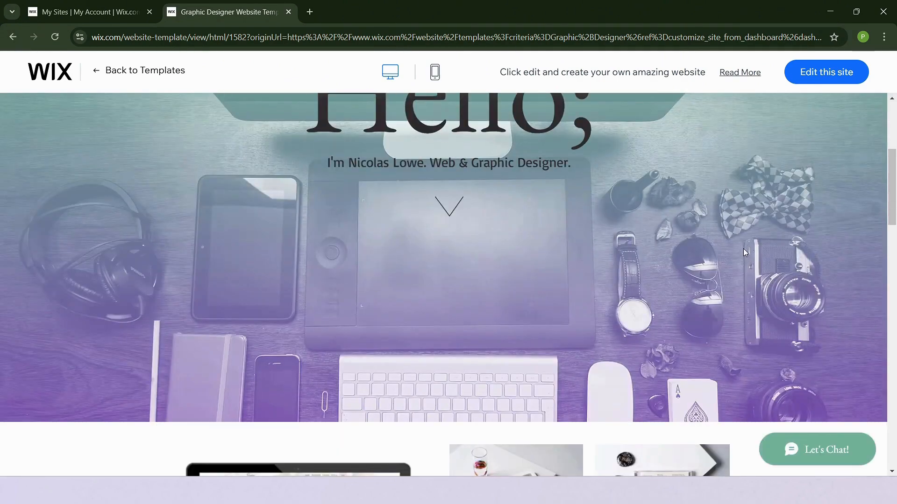
pyautogui.scroll(5, 744, 249)
pyautogui.scroll(-13, 751, 257)
pyautogui.scroll(13, 752, 255)
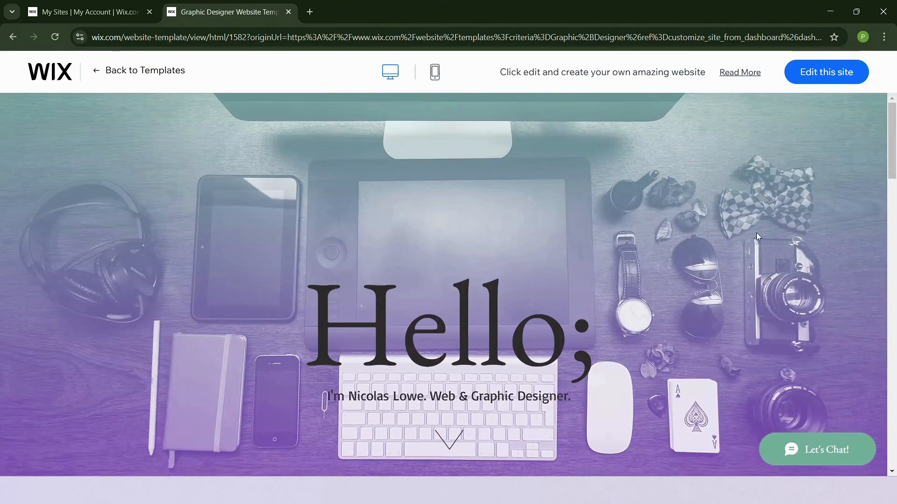
pyautogui.click(807, 71)
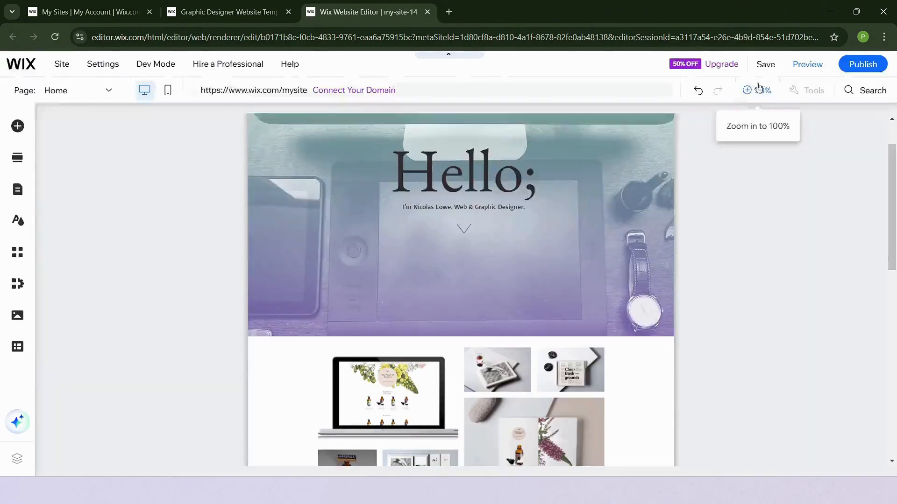
pyautogui.click(759, 89)
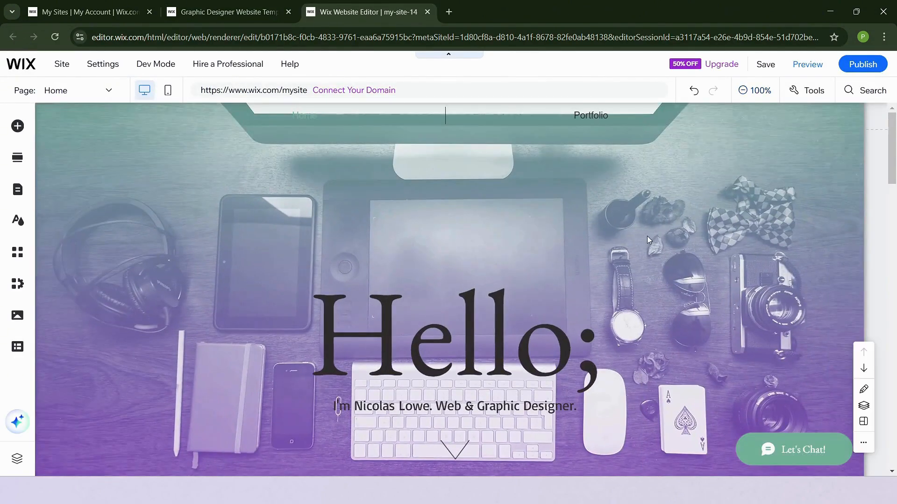
# Open the "Hello;" heading and the tagline below it for text editing, and look over the elements that can be added.
pyautogui.scroll(-3, 458, 283)
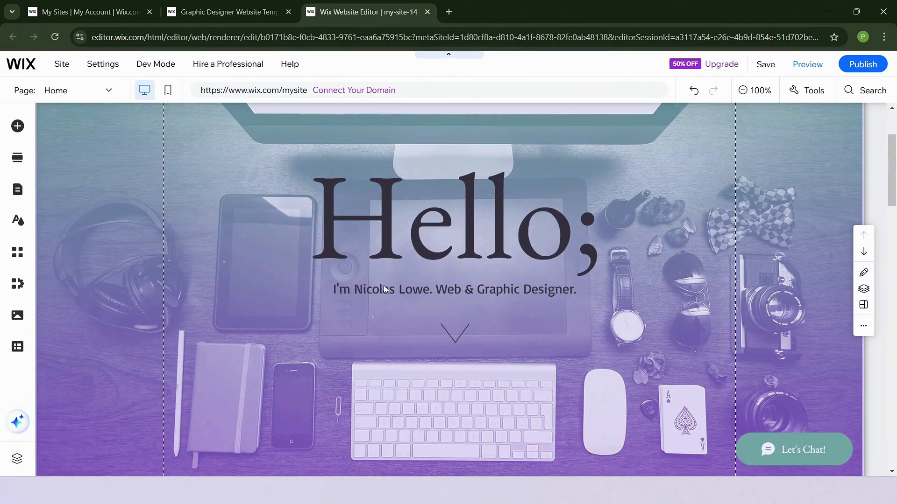
pyautogui.click(386, 288)
pyautogui.doubleClick(388, 287)
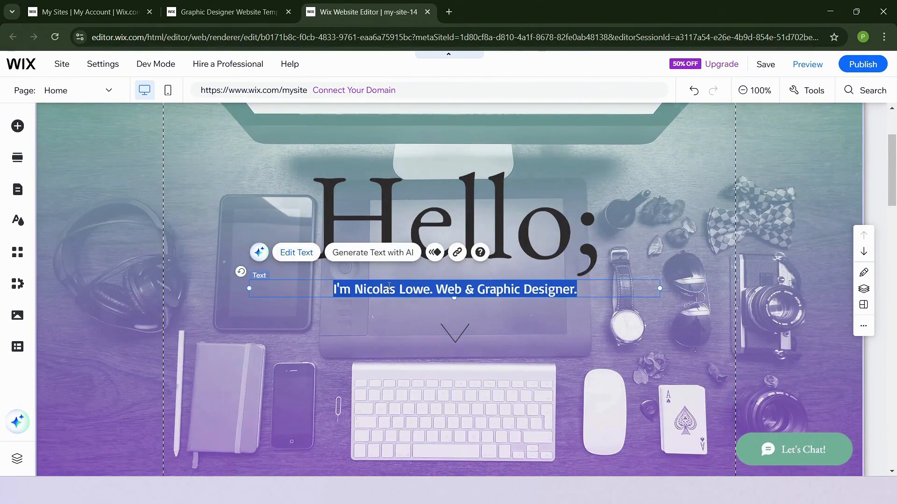
pyautogui.doubleClick(434, 231)
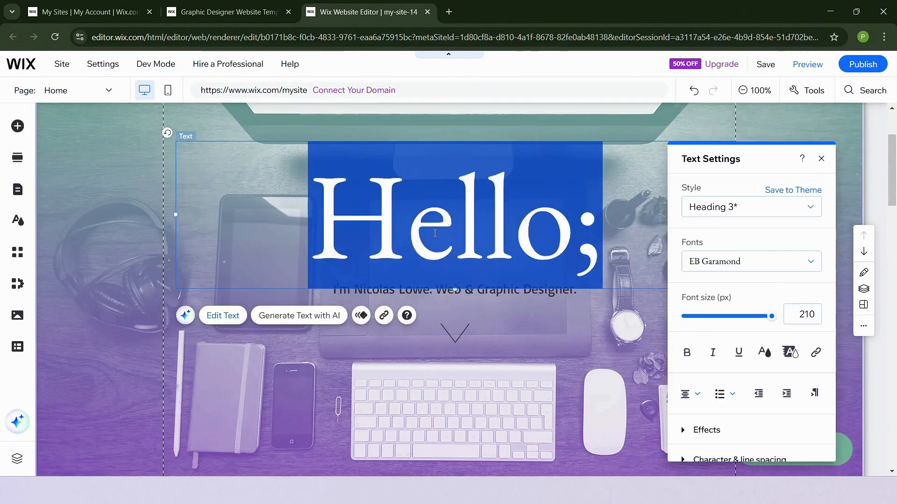
pyautogui.doubleClick(525, 294)
pyautogui.doubleClick(559, 201)
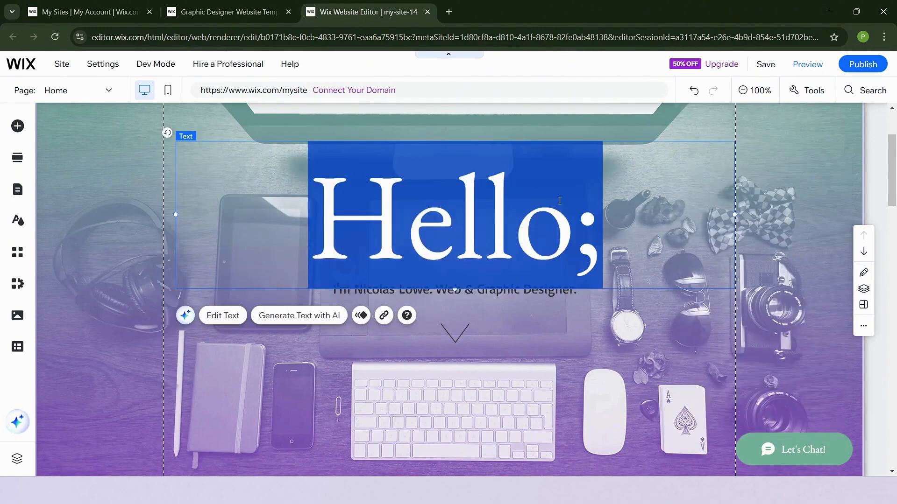
pyautogui.moveTo(576, 231); pyautogui.dragTo(601, 240)
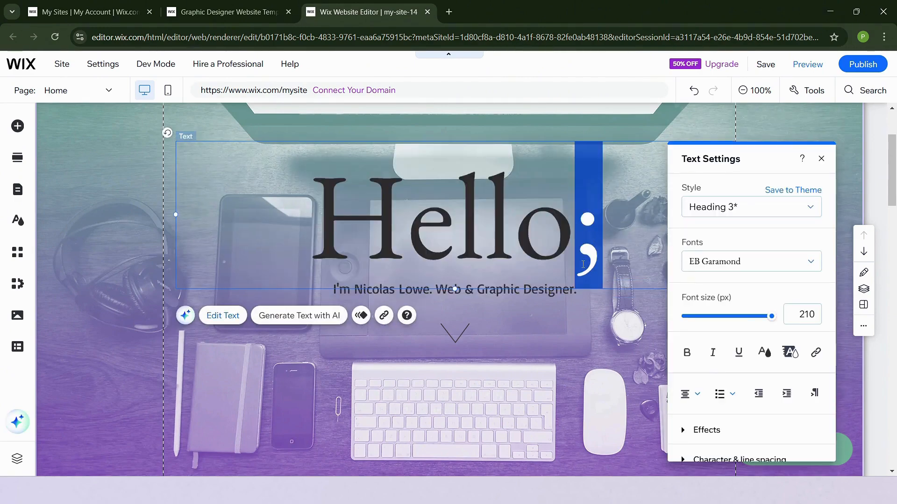
pyautogui.click(567, 302)
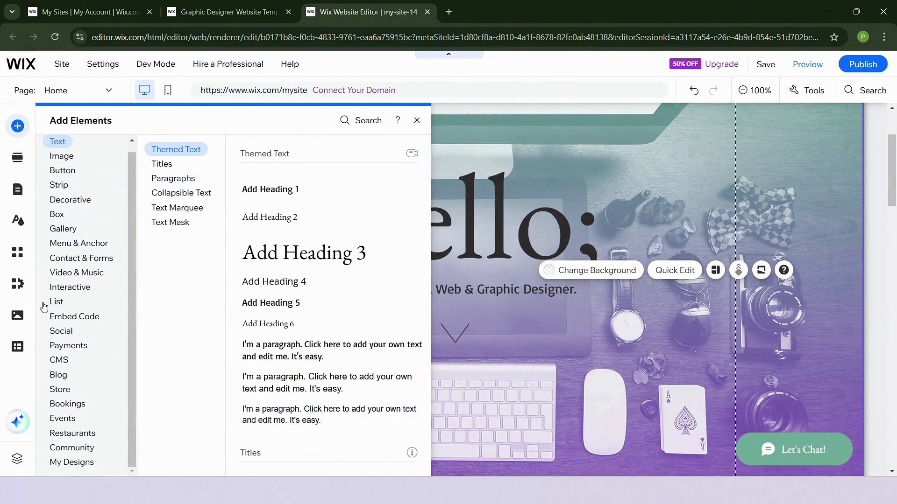
pyautogui.click(647, 178)
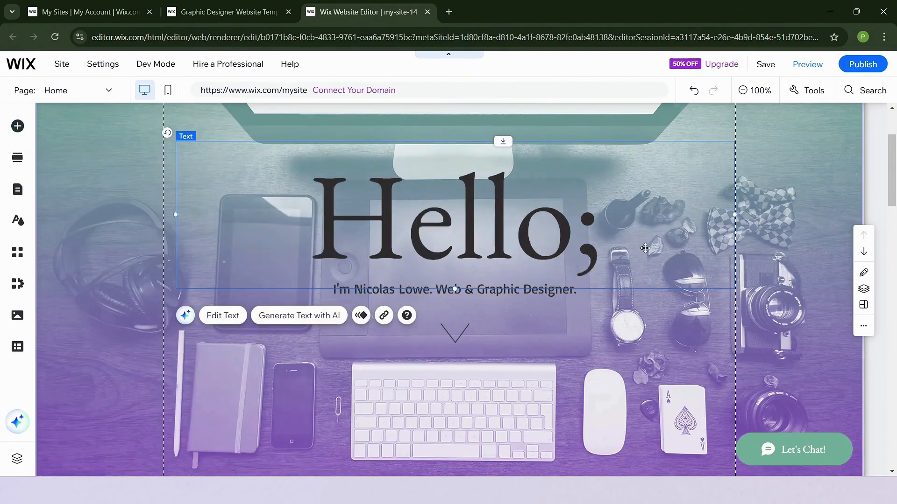
# Examine the Welcome section's background, title and image options in Quick Edit and close it.
pyautogui.scroll(3, 116, 177)
pyautogui.click(116, 177)
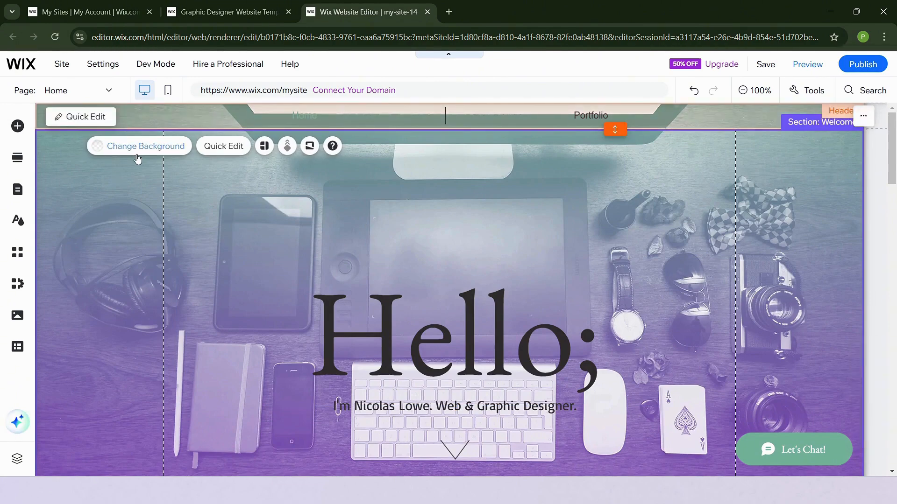
pyautogui.click(102, 105)
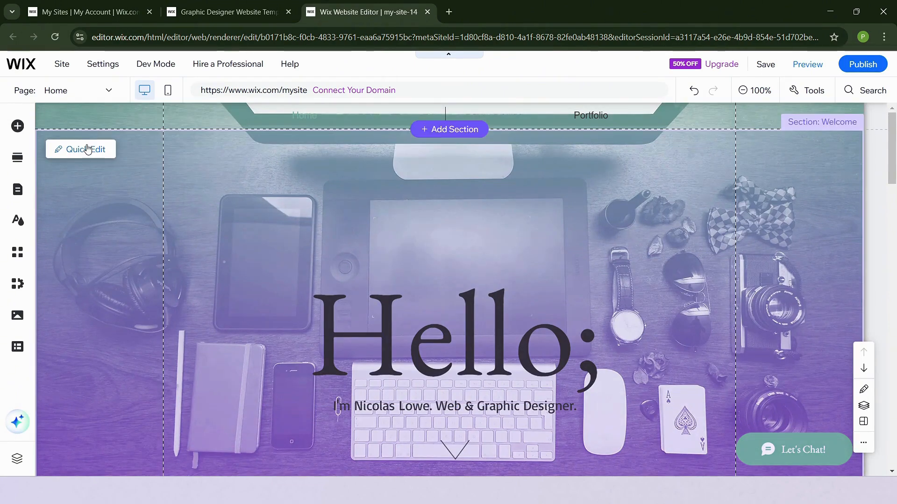
pyautogui.click(87, 148)
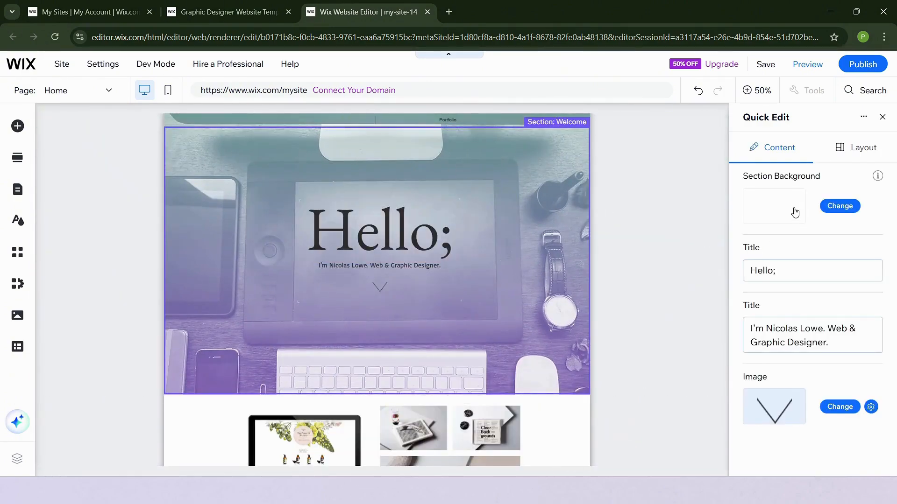
pyautogui.scroll(-3, 756, 334)
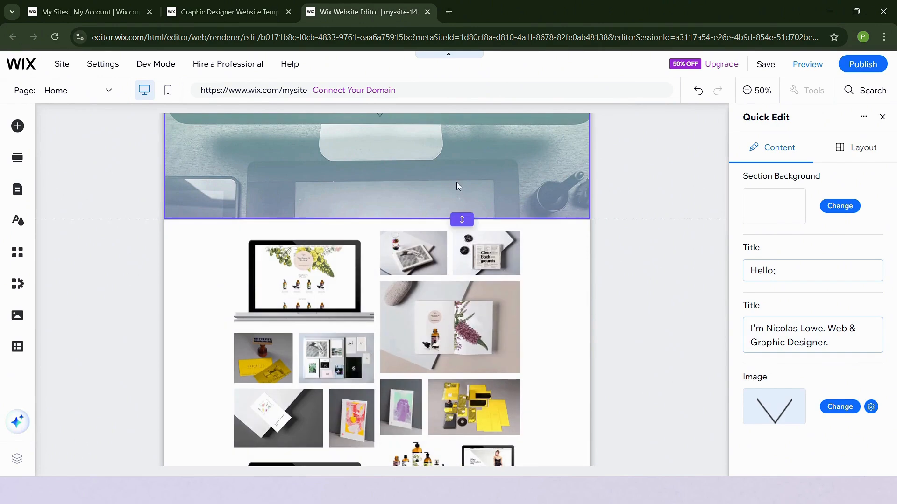
pyautogui.scroll(3, 456, 182)
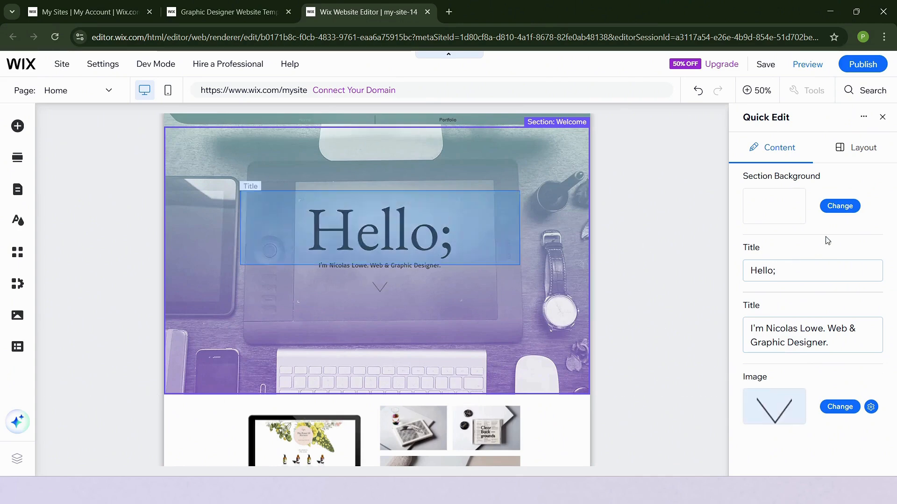
pyautogui.click(882, 117)
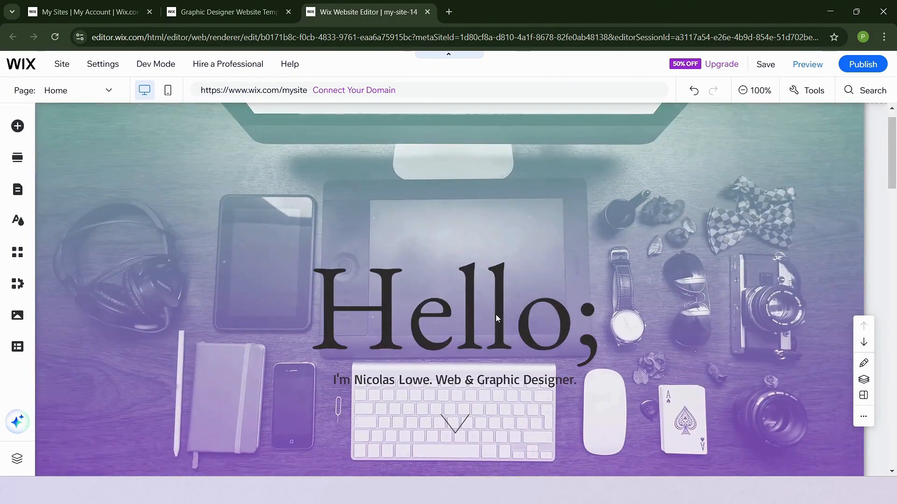
# Select the "Hello;" heading and the arrow image below the tagline to view their editing options.
pyautogui.click(495, 326)
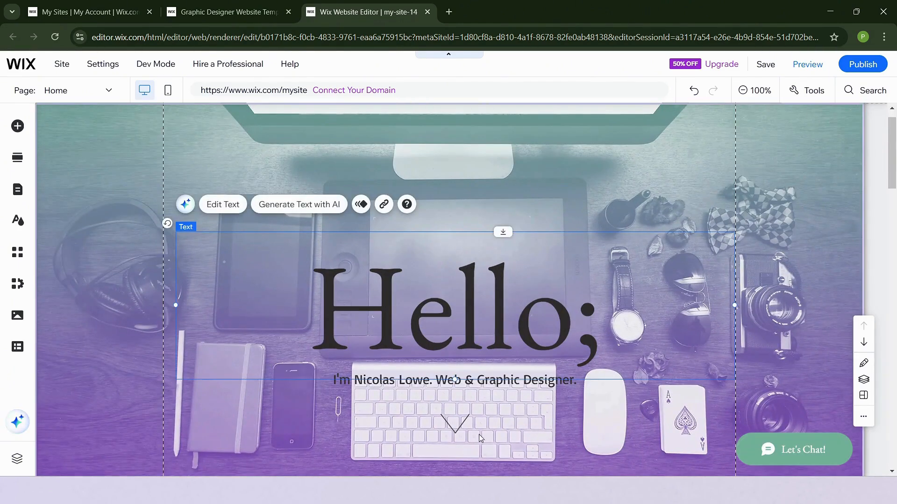
pyautogui.click(448, 421)
pyautogui.scroll(-3, 434, 401)
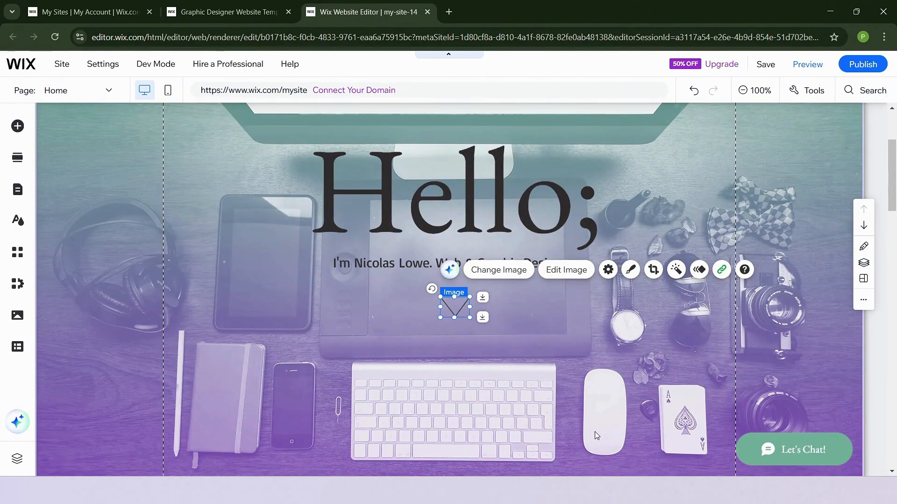
pyautogui.scroll(-5, 596, 435)
pyautogui.scroll(8, 595, 432)
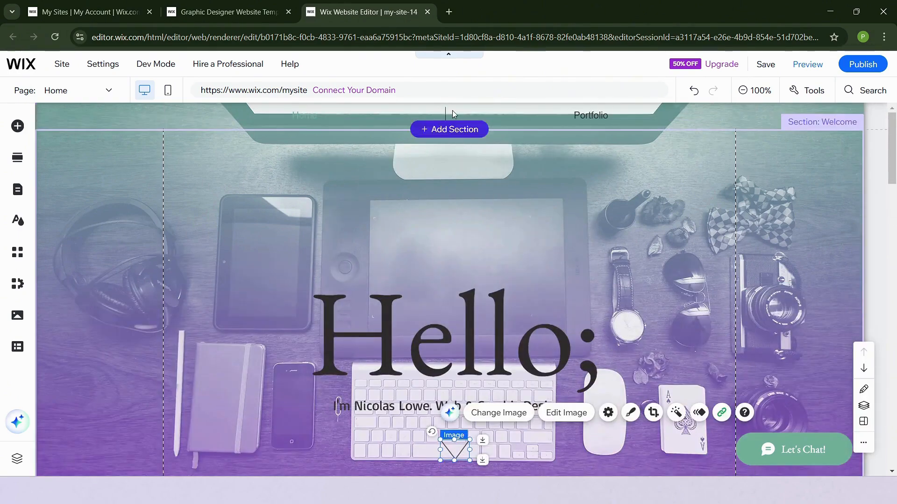
# Review the pages in the site menu from the header's navigation menu, and close the page list.
pyautogui.click(452, 113)
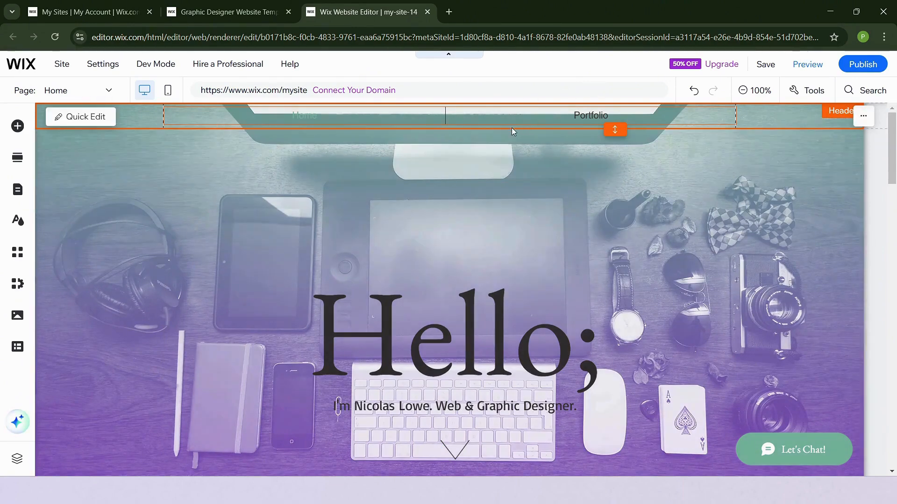
pyautogui.doubleClick(478, 111)
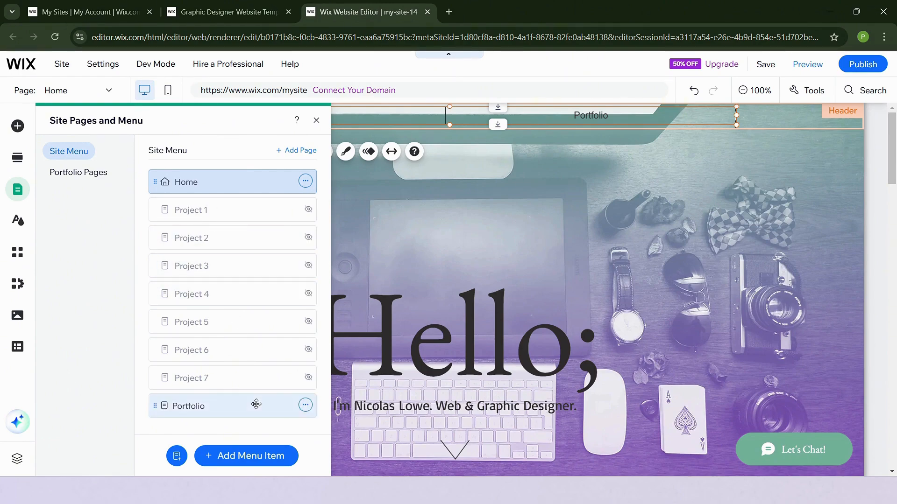
pyautogui.click(767, 363)
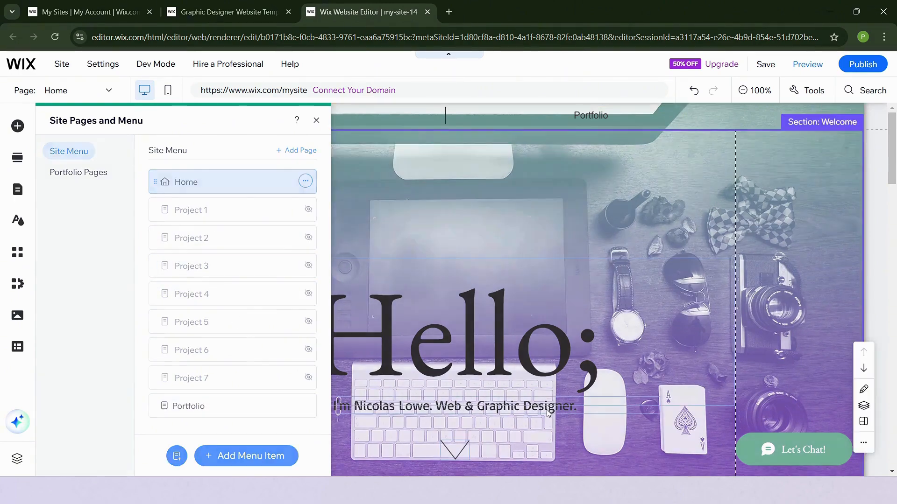
# Examine the Portfolio gallery's media and the first image's link options, and close the gallery organizer without changes.
pyautogui.scroll(-2, 767, 363)
pyautogui.scroll(-8, 768, 366)
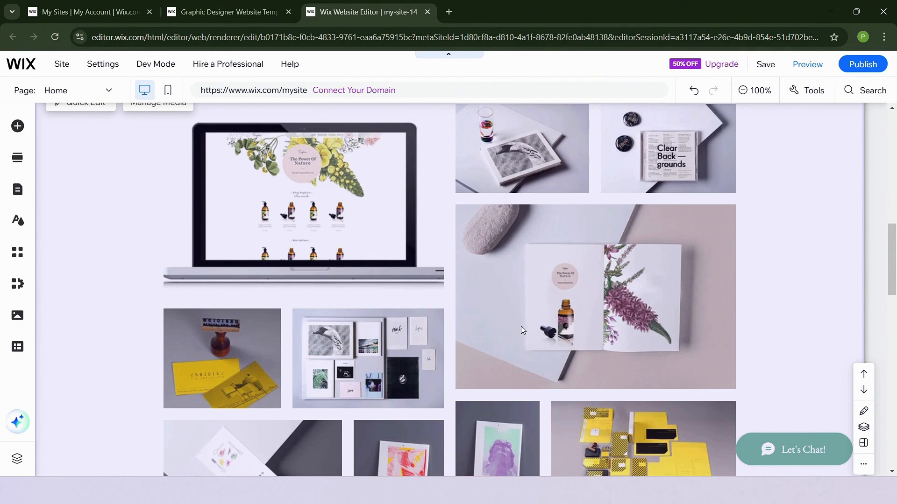
pyautogui.scroll(1, 522, 330)
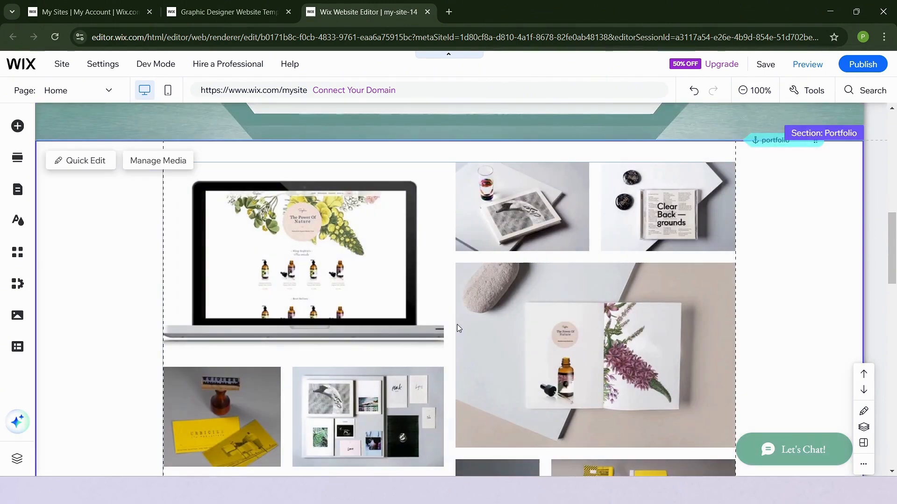
pyautogui.click(161, 163)
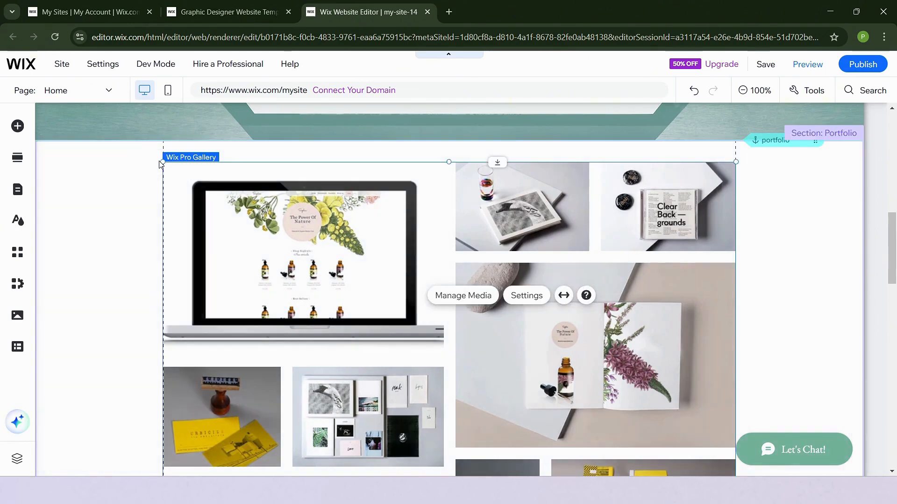
pyautogui.doubleClick(496, 354)
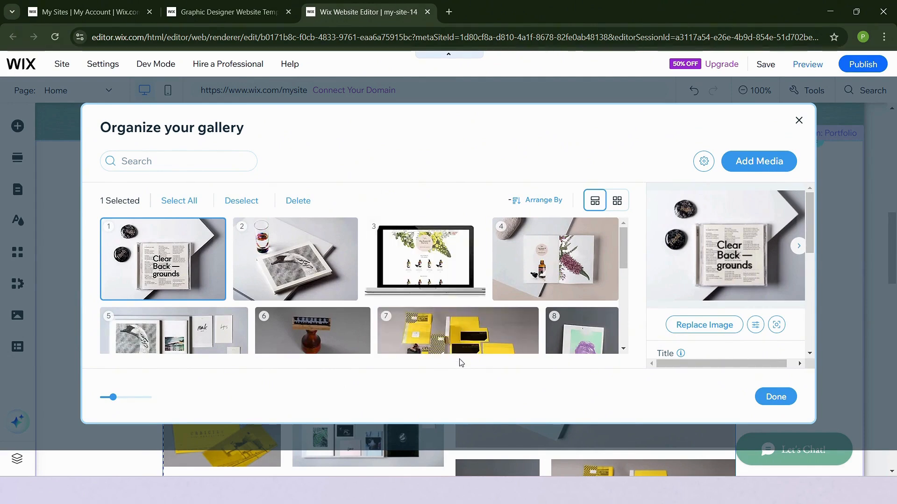
pyautogui.scroll(-5, 703, 323)
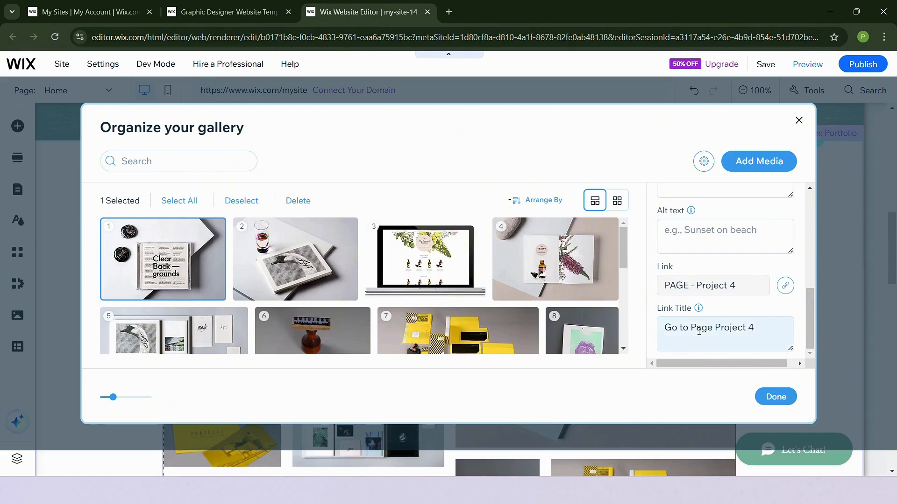
pyautogui.click(740, 333)
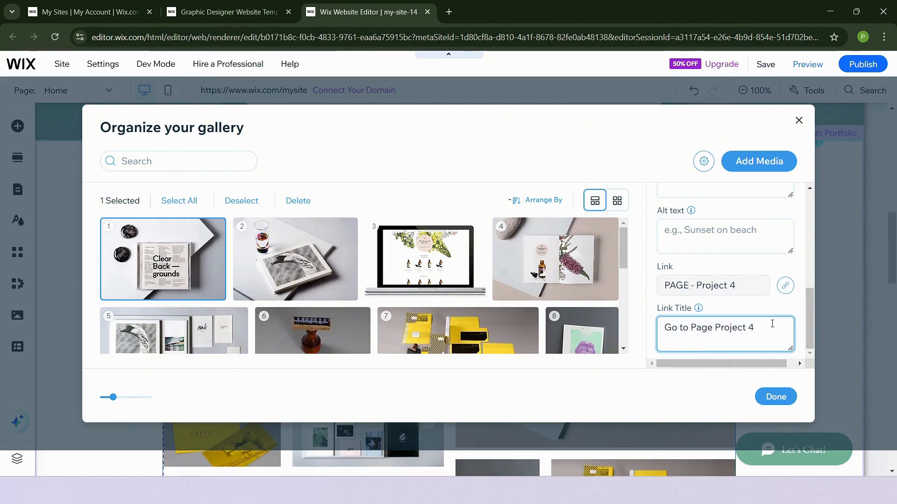
pyautogui.click(785, 285)
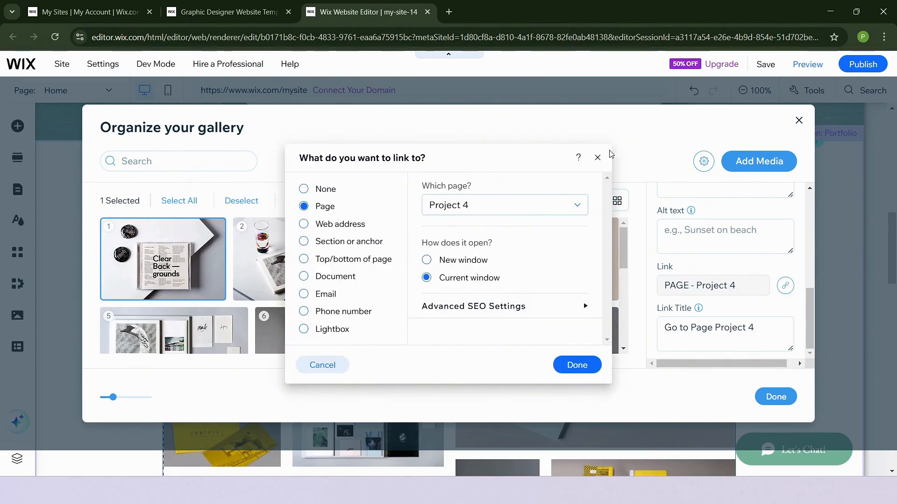
pyautogui.click(598, 157)
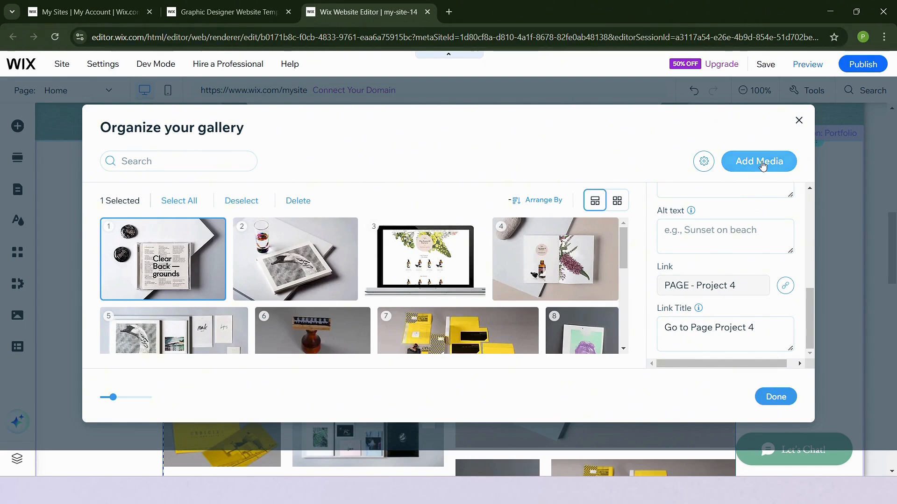
pyautogui.click(799, 121)
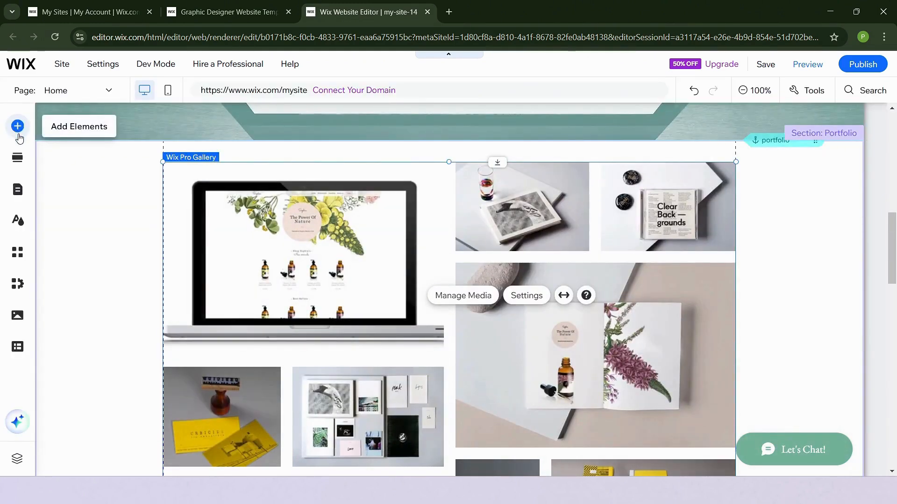
# Look over the Projects page templates available for a new site page, and close them without adding one.
pyautogui.click(18, 189)
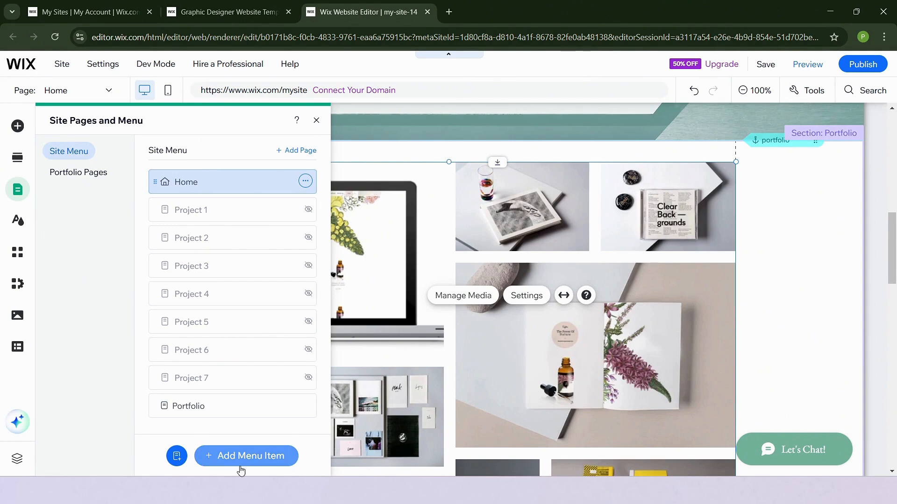
pyautogui.click(264, 462)
pyautogui.click(326, 346)
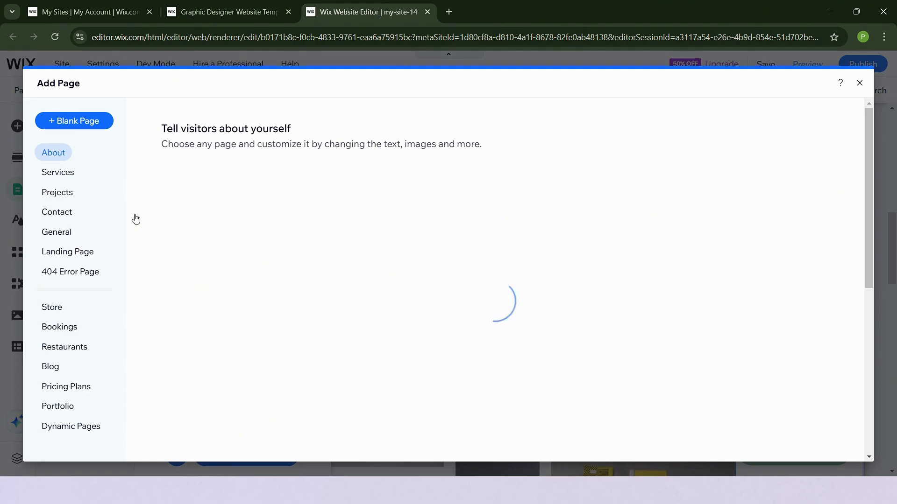
pyautogui.click(55, 198)
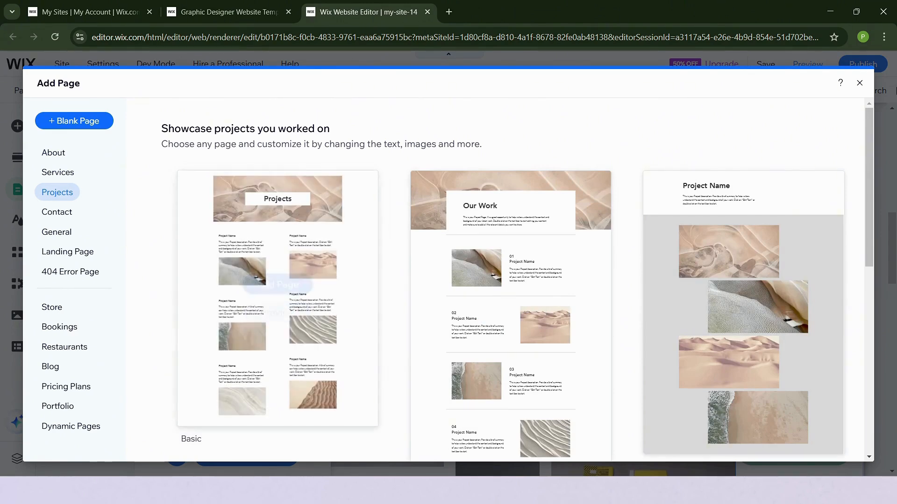
pyautogui.click(857, 83)
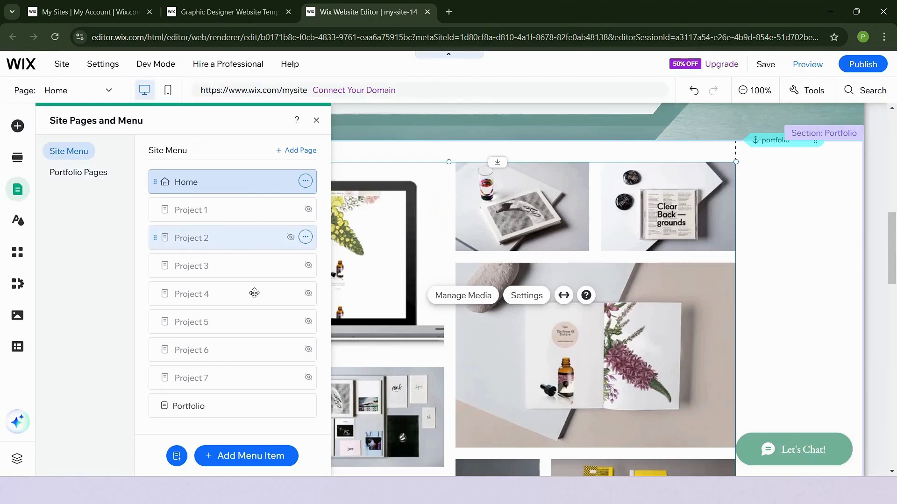
# Duplicate the Project 7 page as a regular page and name the copy "Project 8".
pyautogui.click(238, 379)
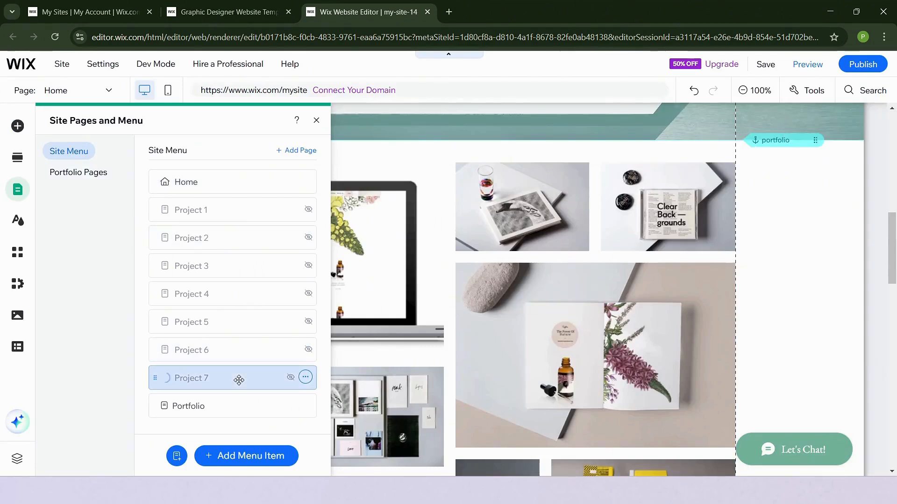
pyautogui.click(306, 378)
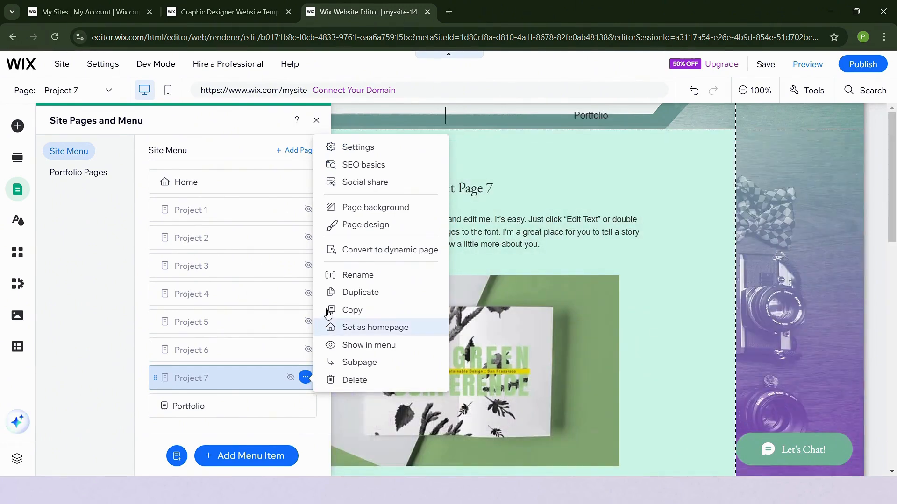
pyautogui.click(344, 293)
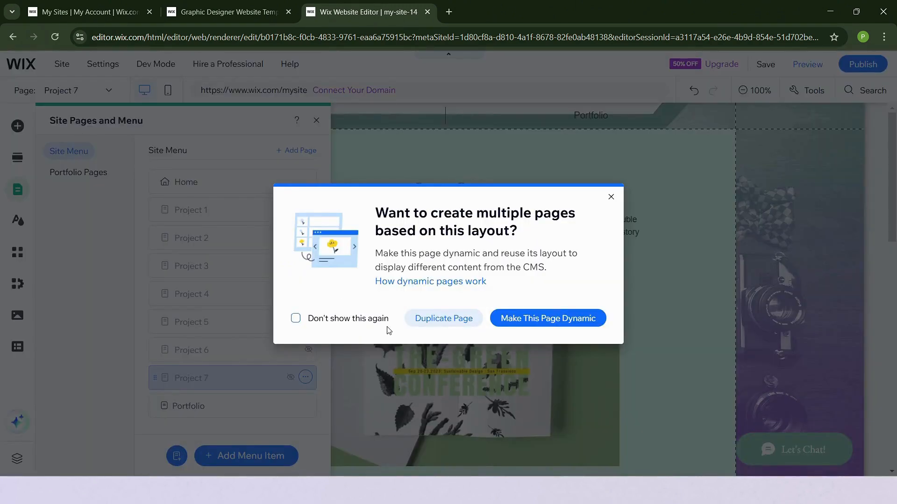
pyautogui.click(456, 323)
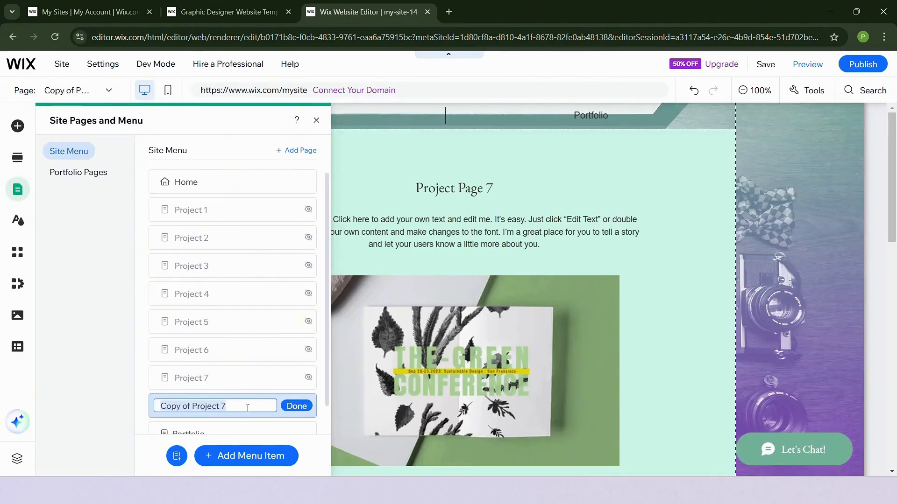
pyautogui.write('P')
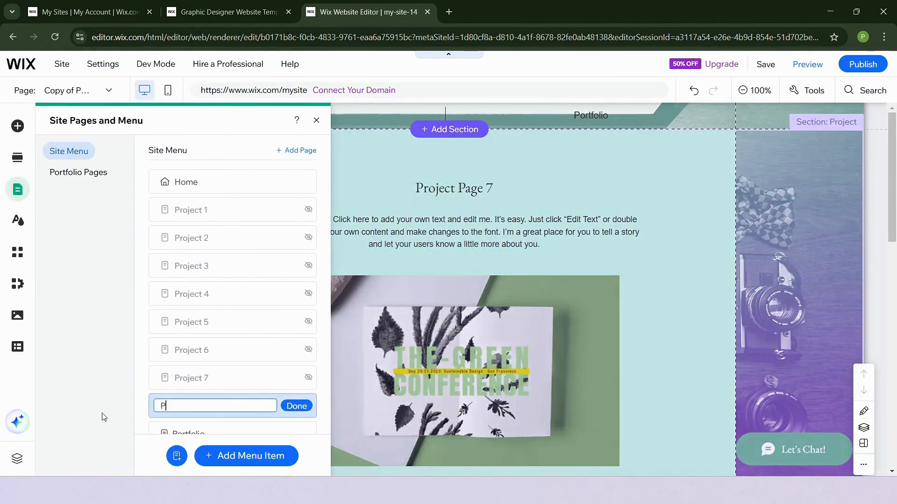
pyautogui.write('roject 8')
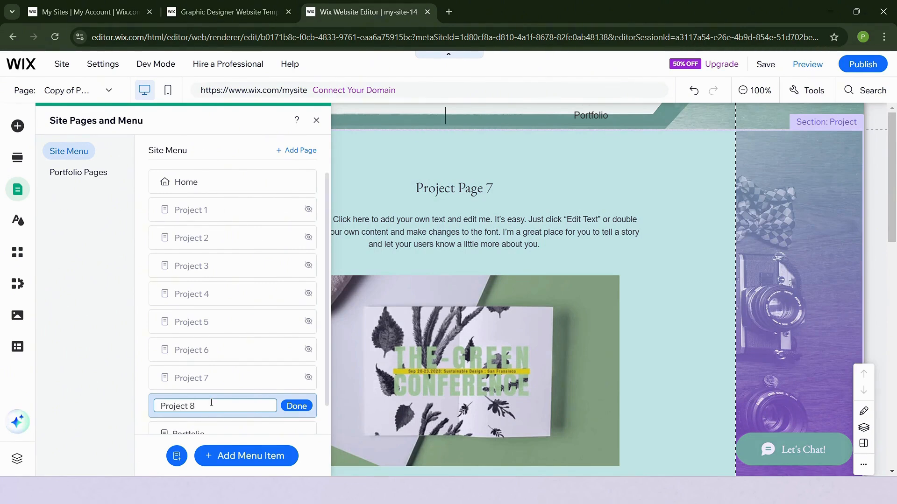
pyautogui.click(296, 405)
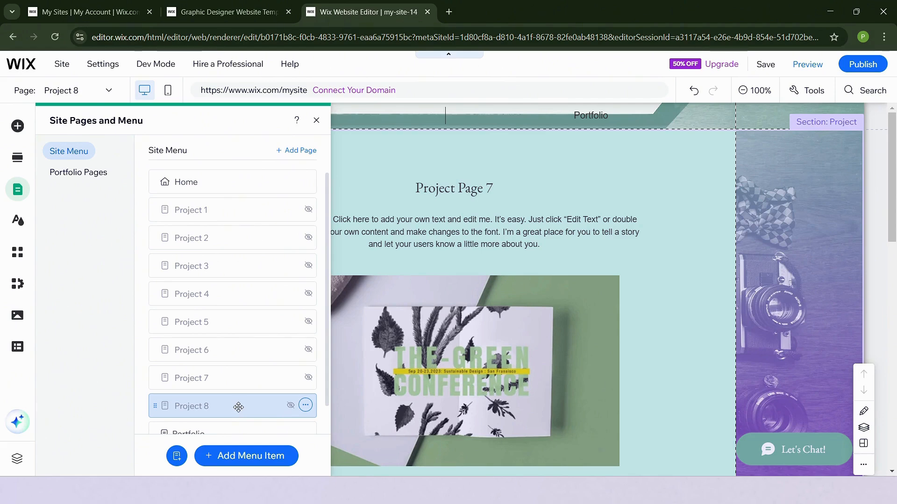
# Change the heading on the Project 8 page to "Project Page 8".
pyautogui.click(681, 211)
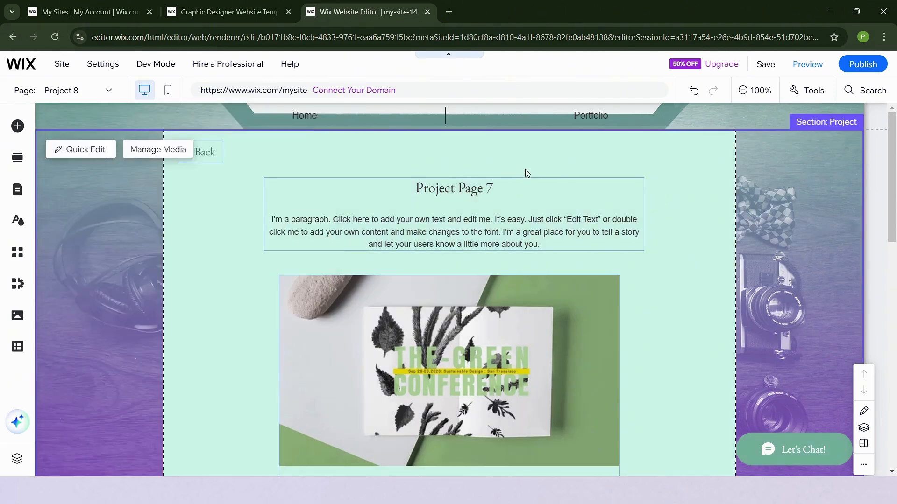
pyautogui.doubleClick(493, 185)
pyautogui.click(506, 182)
pyautogui.press('BackSpace')
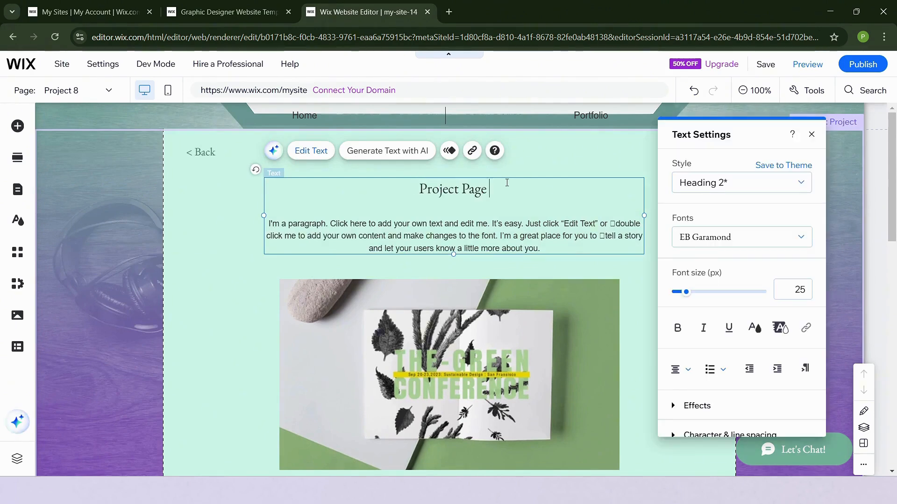
pyautogui.write('8')
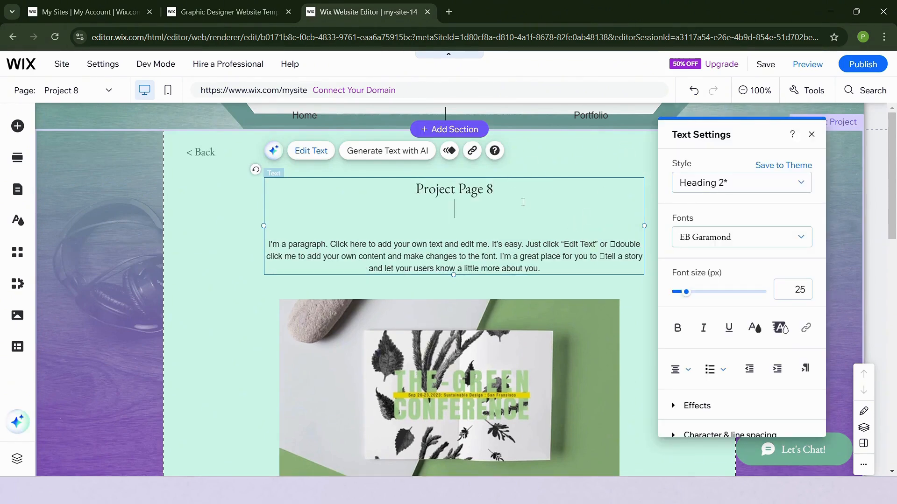
pyautogui.click(626, 311)
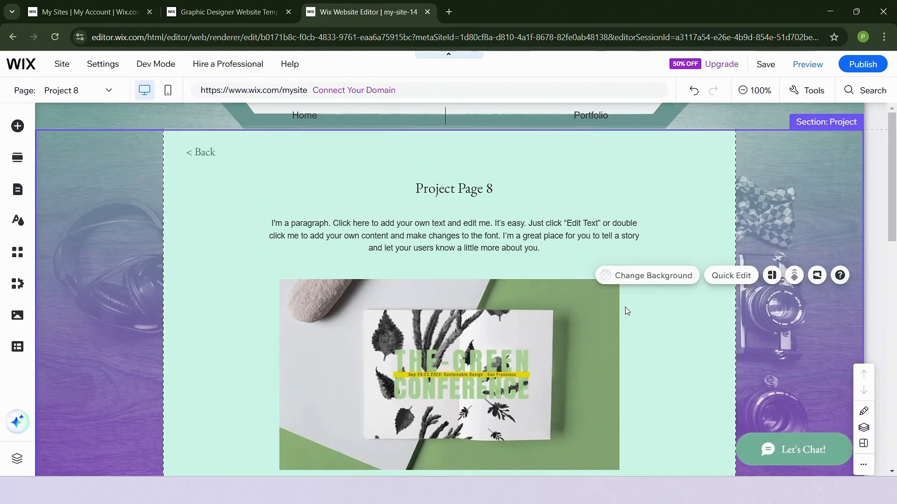
# Look through the rest of the Project 8 page and switch back to the Home page.
pyautogui.scroll(-10, 626, 311)
pyautogui.scroll(-5, 627, 311)
pyautogui.scroll(15, 627, 311)
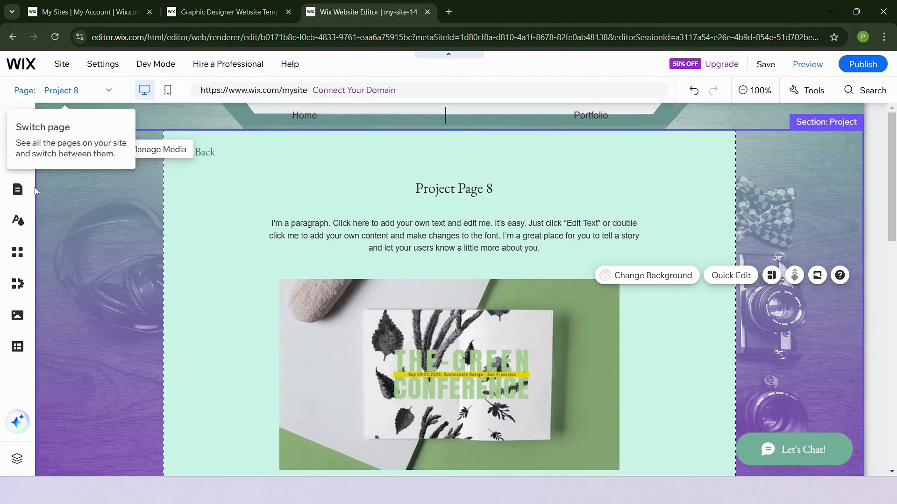
pyautogui.click(56, 94)
pyautogui.click(38, 128)
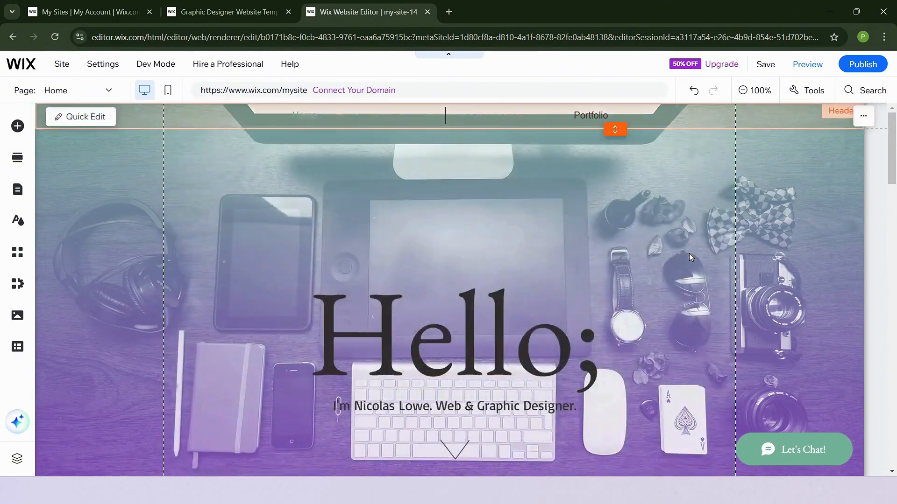
# Add the Stationery Card image from the Wix media library to the portfolio gallery.
pyautogui.scroll(-10, 688, 244)
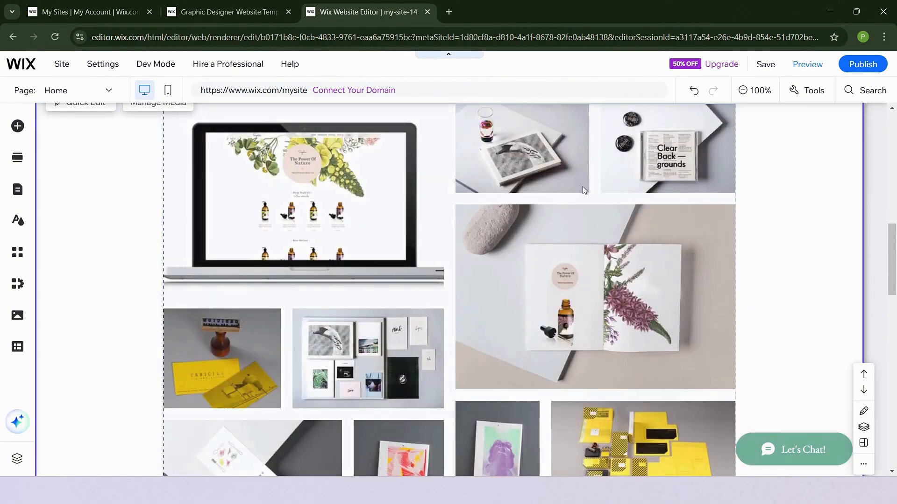
pyautogui.scroll(4, 467, 210)
pyautogui.click(238, 300)
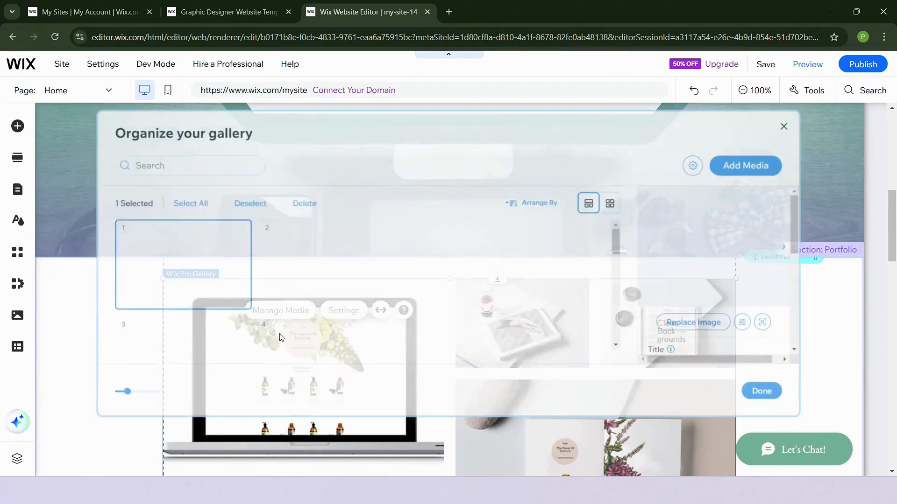
pyautogui.scroll(-5, 598, 276)
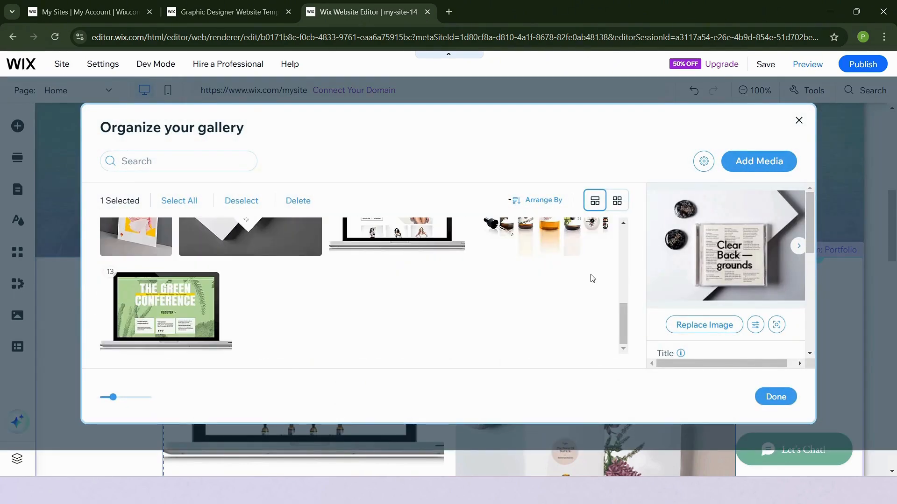
pyautogui.click(756, 166)
pyautogui.click(747, 193)
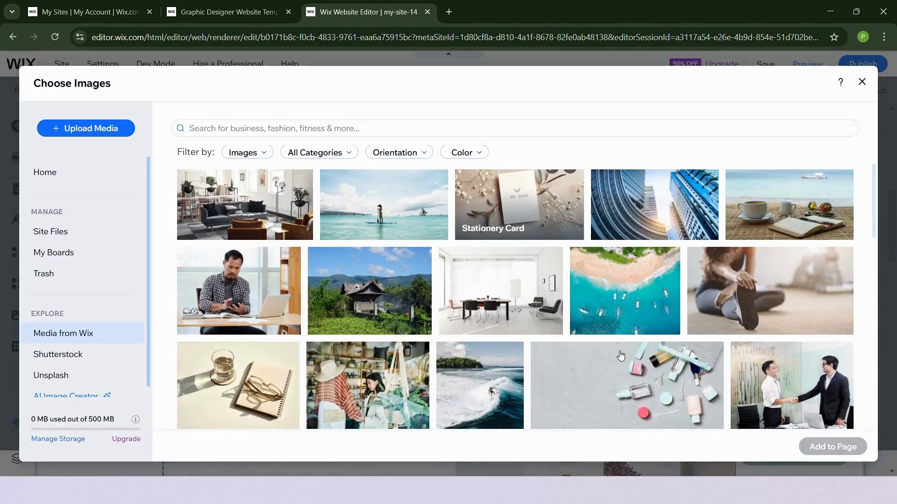
pyautogui.click(519, 205)
pyautogui.click(835, 447)
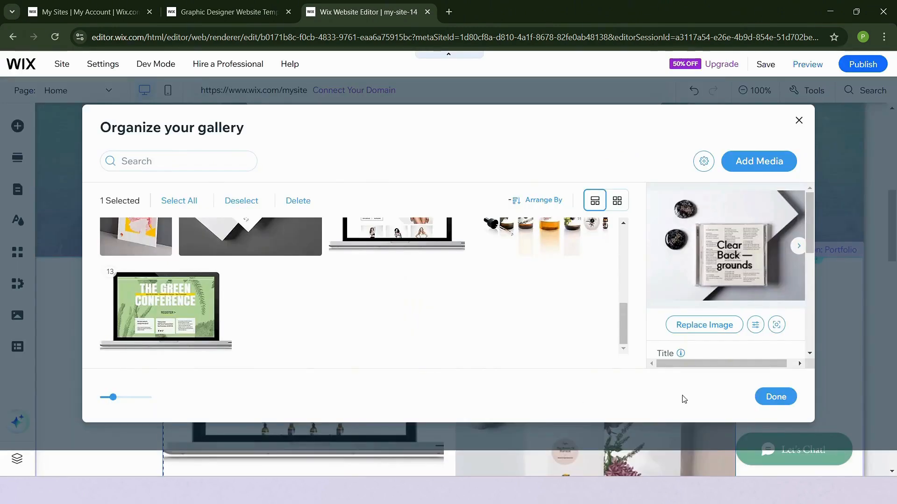
# Link the new stationery card image to the Project 8 page, opening in the current window, and finish organizing the gallery.
pyautogui.scroll(-5, 736, 305)
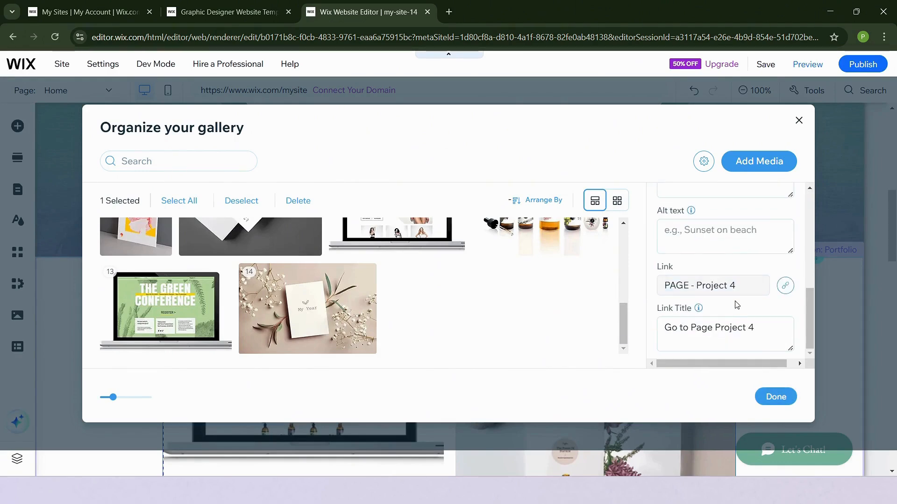
pyautogui.click(299, 306)
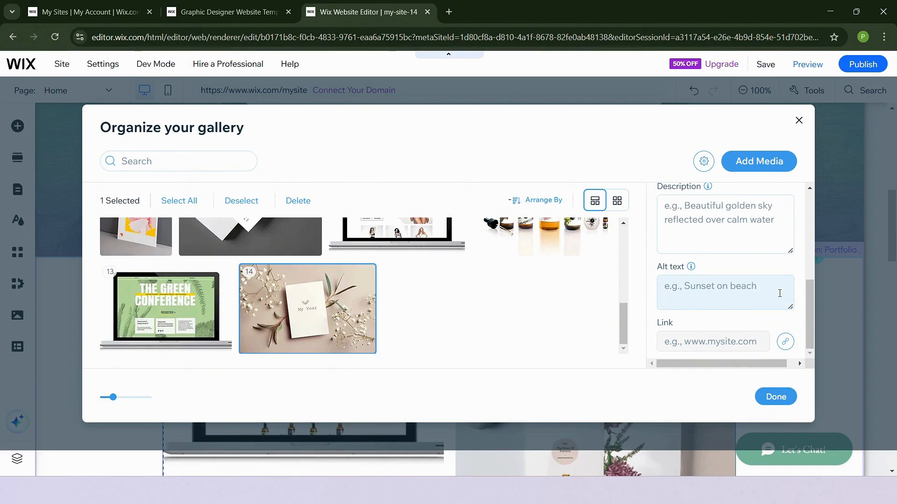
pyautogui.click(727, 343)
pyautogui.click(784, 342)
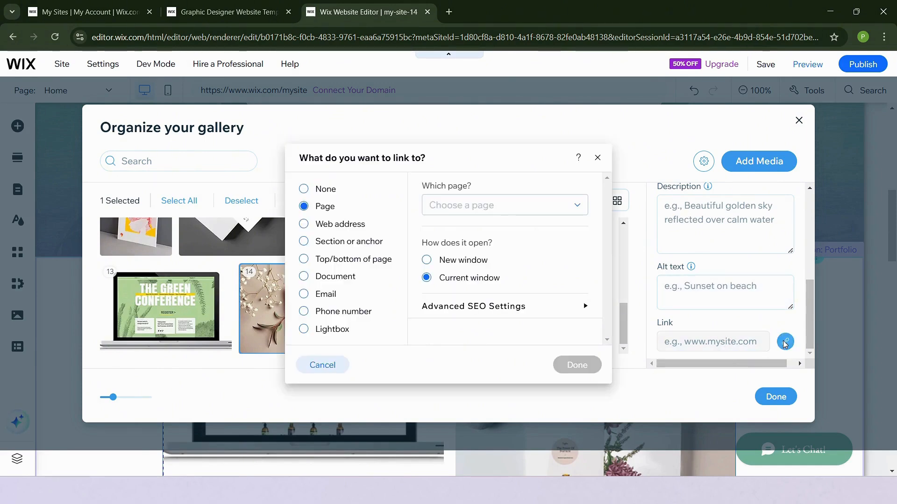
pyautogui.click(442, 214)
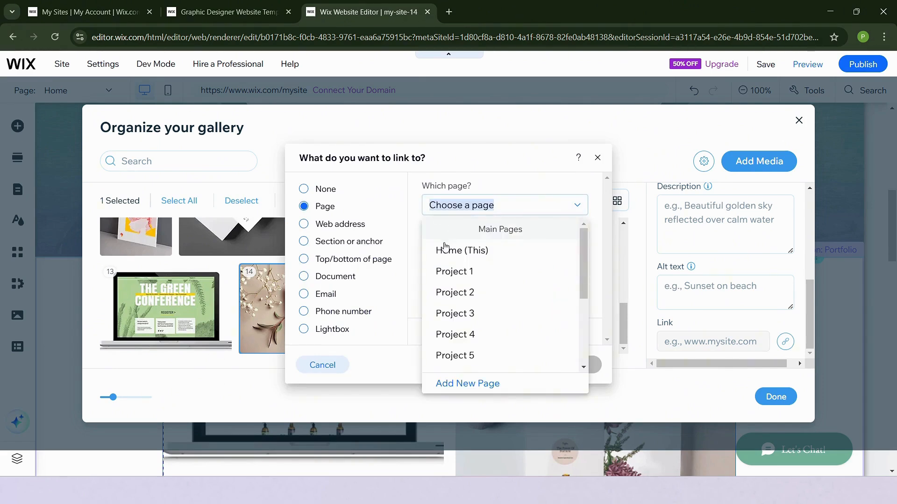
pyautogui.scroll(-1, 457, 309)
pyautogui.click(465, 278)
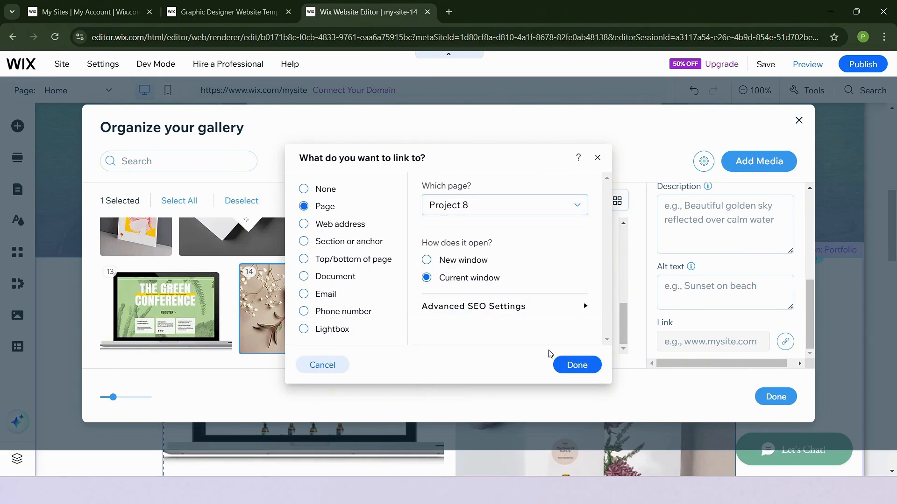
pyautogui.click(572, 368)
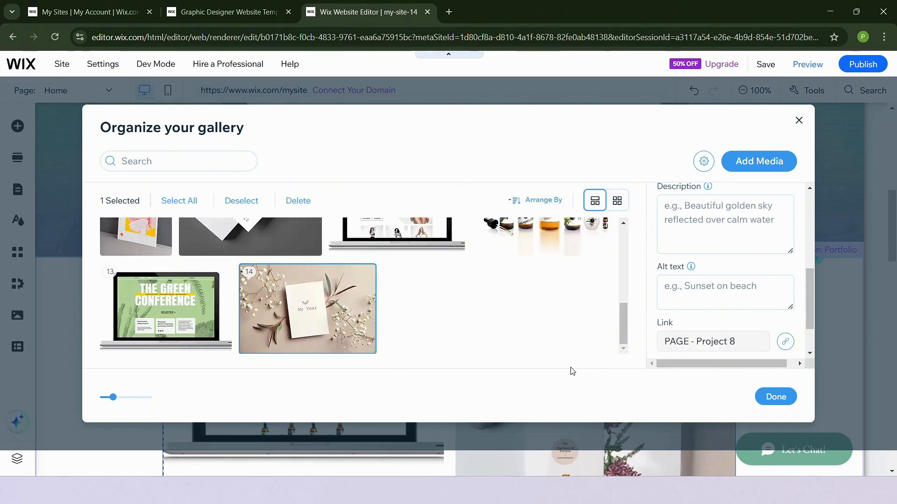
pyautogui.click(773, 399)
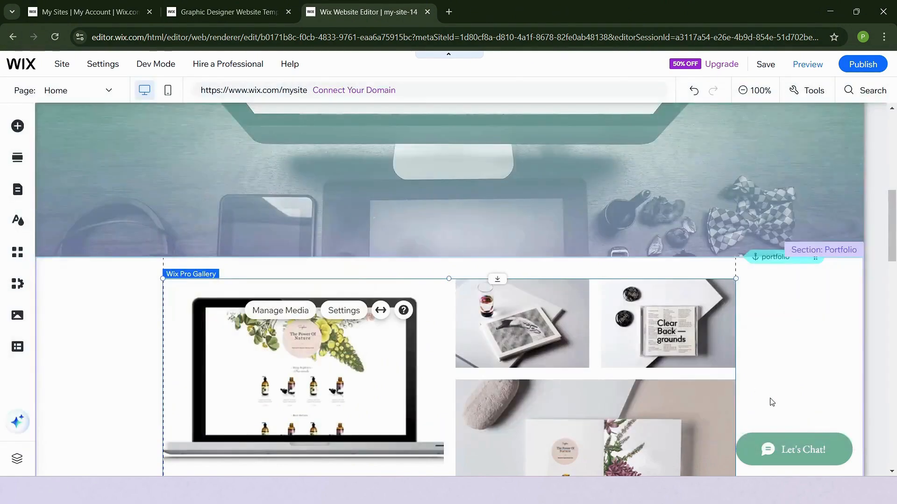
# Shrink the portfolio gallery until its lower edge no longer overlaps the purple strip below it.
pyautogui.scroll(-10, 600, 308)
pyautogui.scroll(5, 601, 308)
pyautogui.scroll(-4, 794, 334)
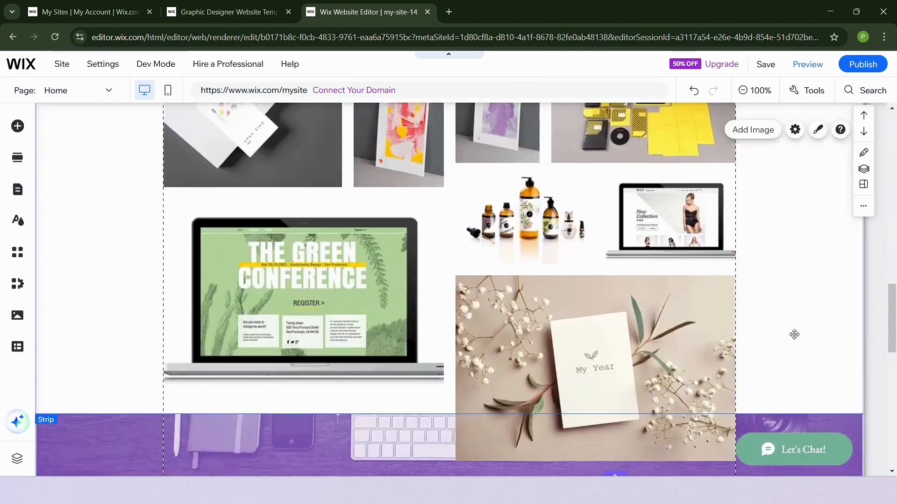
pyautogui.scroll(-1, 794, 335)
pyautogui.click(616, 311)
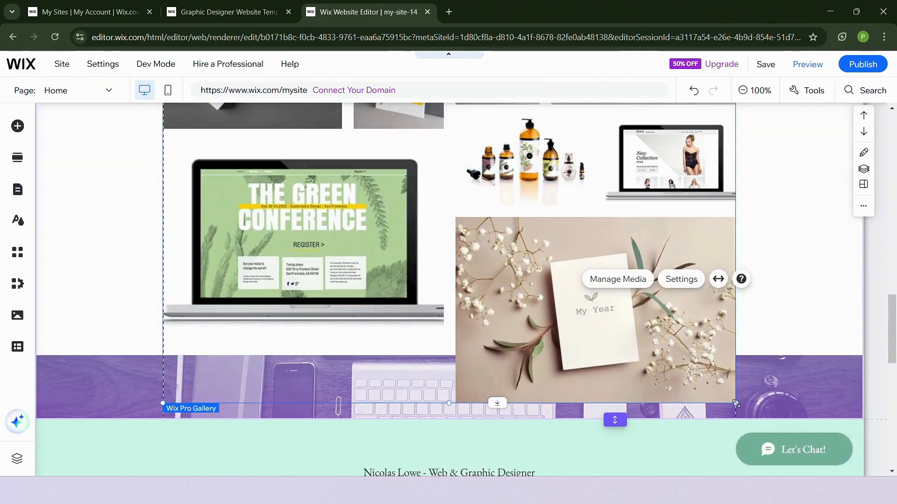
pyautogui.moveTo(736, 403); pyautogui.dragTo(677, 333)
pyautogui.moveTo(678, 107); pyautogui.dragTo(696, 119)
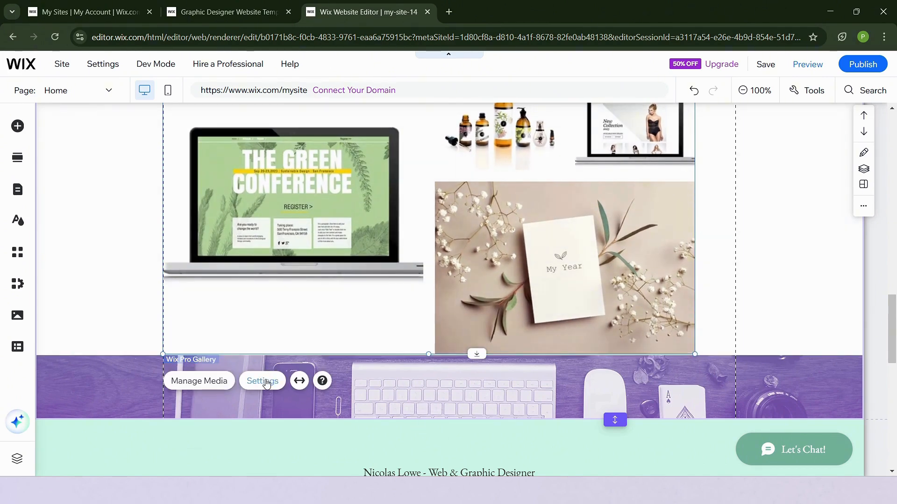
# Look through the portfolio gallery's layout, general and design settings, and close them without changes.
pyautogui.click(263, 381)
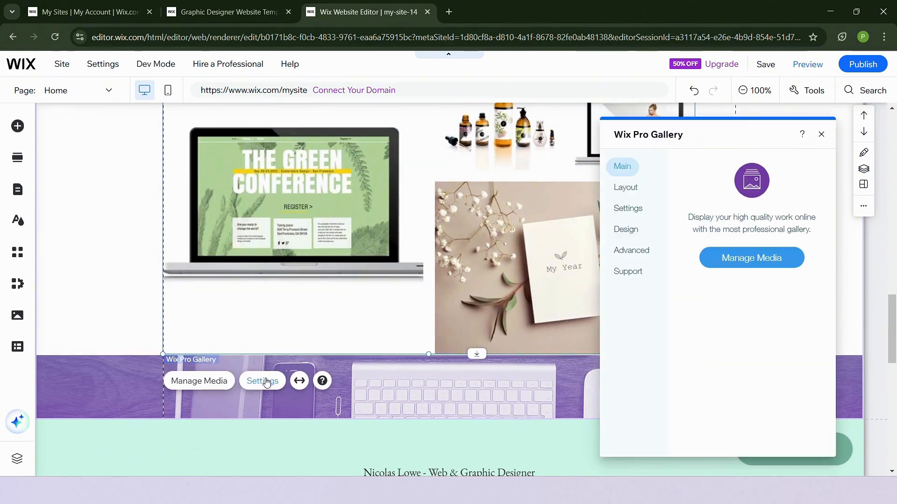
pyautogui.click(626, 187)
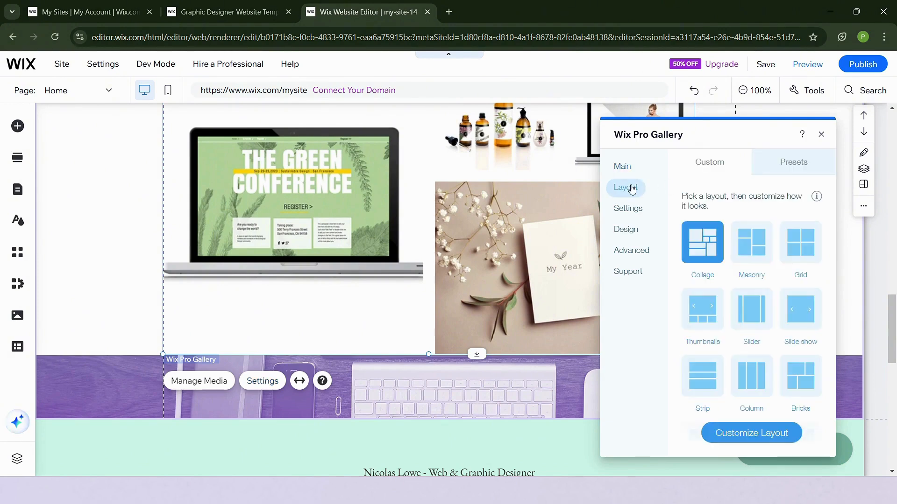
pyautogui.click(626, 209)
pyautogui.click(628, 229)
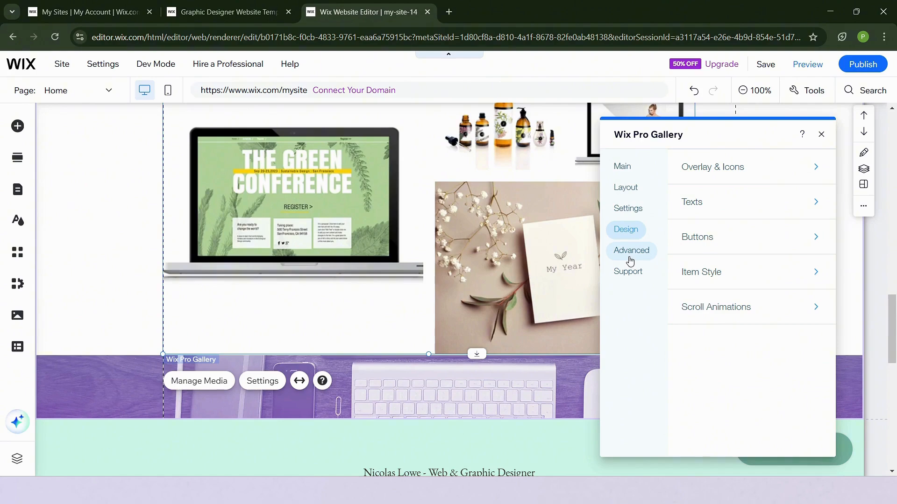
pyautogui.click(822, 135)
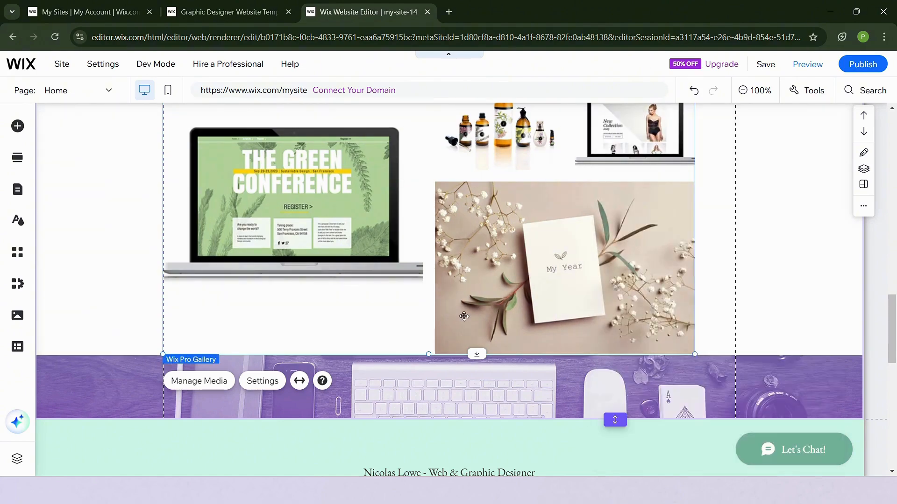
# Browse the gallery elements and related gallery apps that can be added to the page, and close them without adding one.
pyautogui.scroll(15, 464, 316)
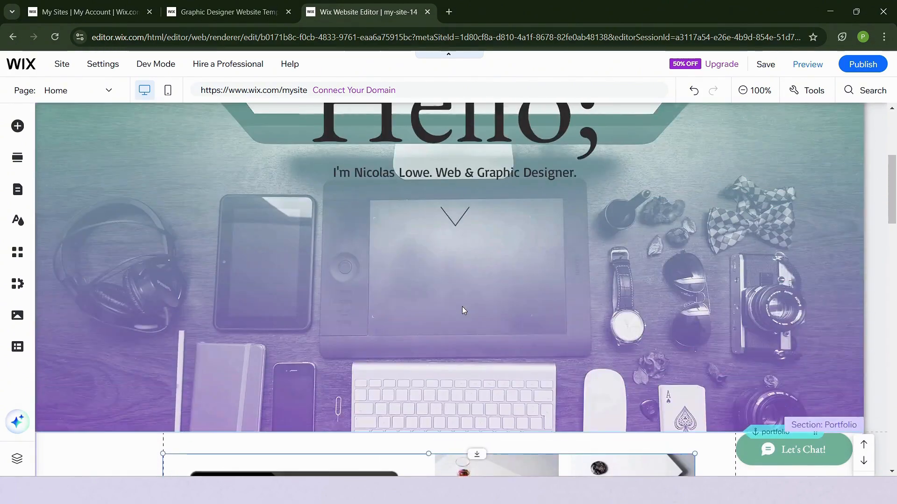
pyautogui.scroll(-5, 457, 315)
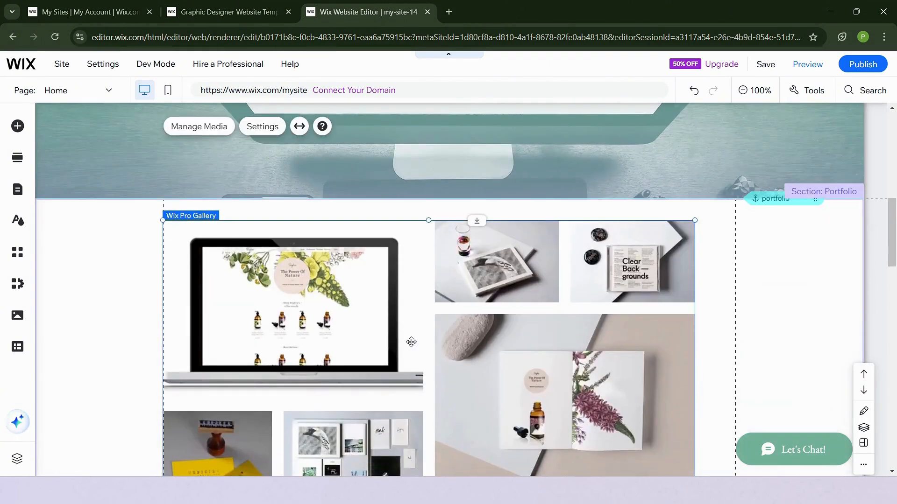
pyautogui.click(18, 125)
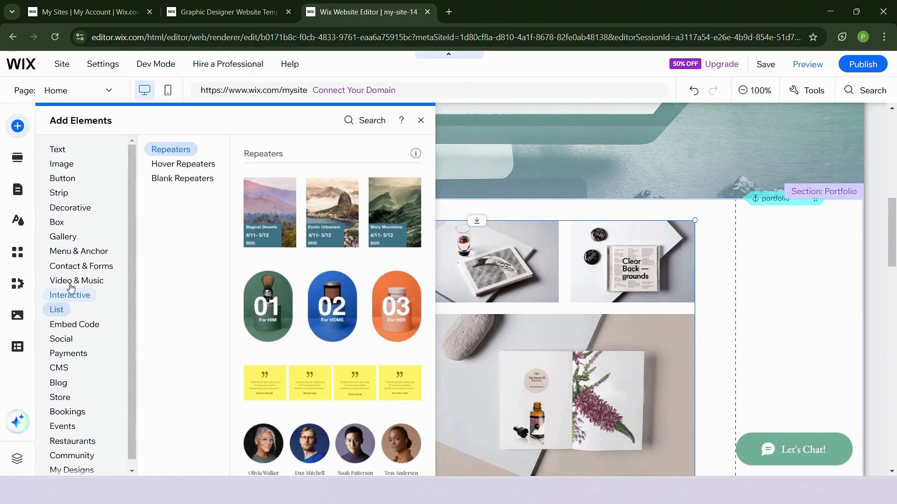
pyautogui.moveTo(75, 242)
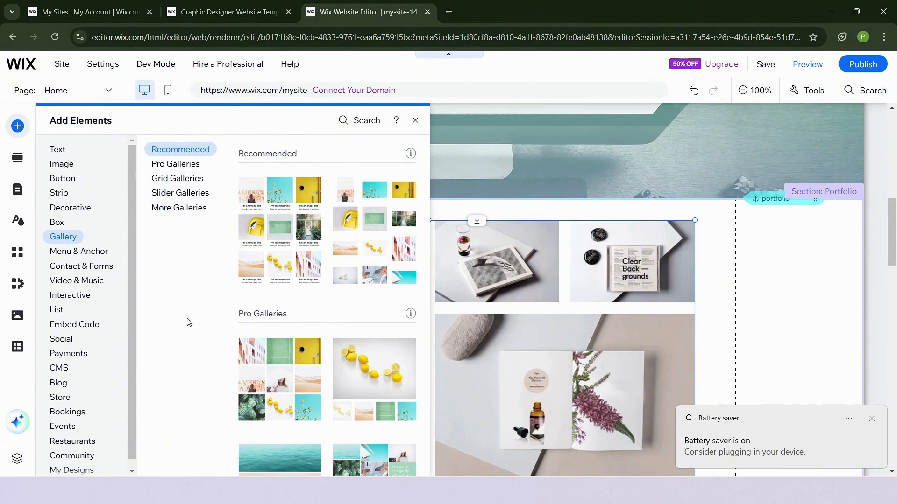
pyautogui.scroll(-5, 382, 337)
pyautogui.scroll(-2, 385, 311)
pyautogui.scroll(-10, 323, 337)
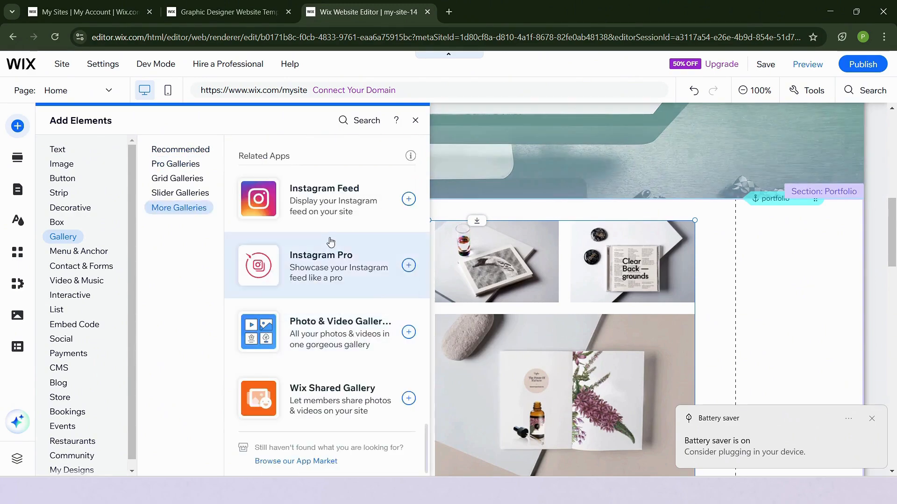
pyautogui.click(415, 121)
# Look over the about and contact section and the premade Contact and Subscribe forms, without adding a new form.
pyautogui.scroll(-10, 453, 215)
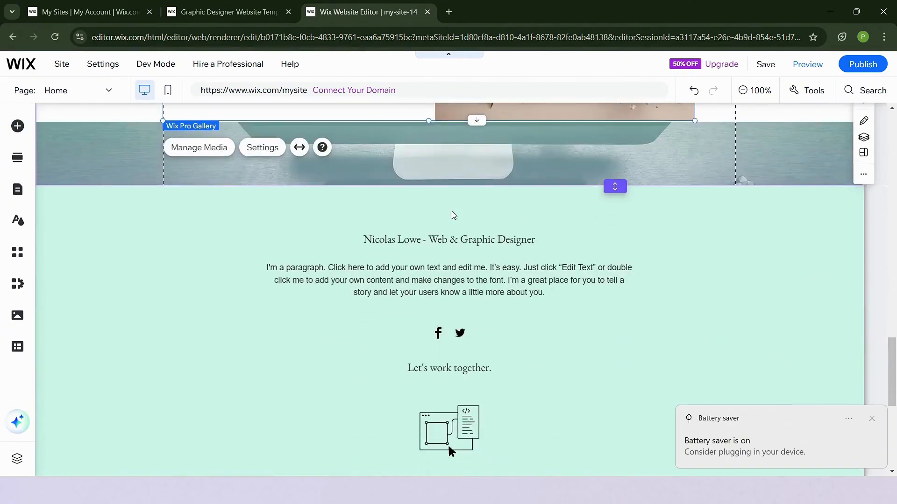
pyautogui.scroll(-3, 453, 214)
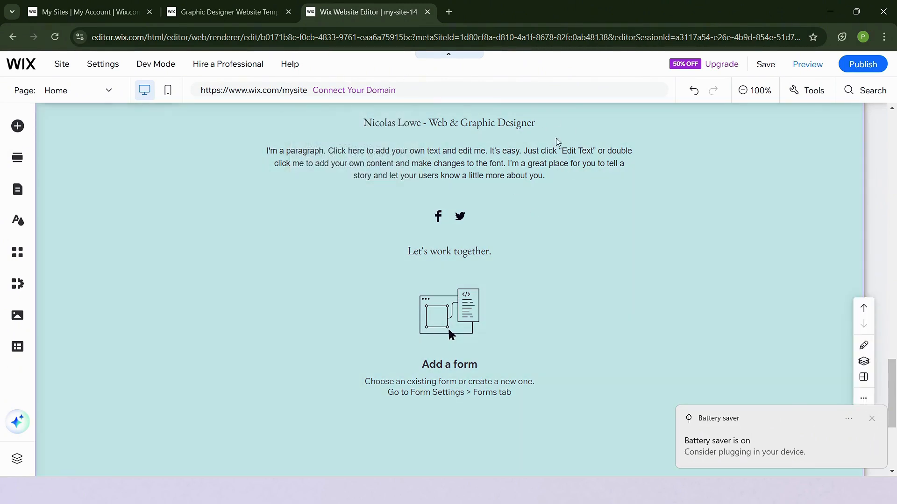
pyautogui.scroll(3, 592, 346)
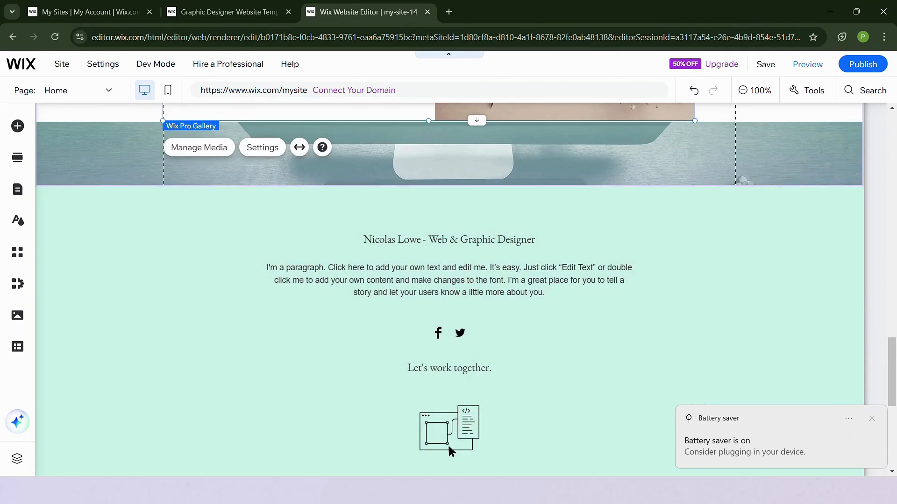
pyautogui.scroll(-3, 441, 421)
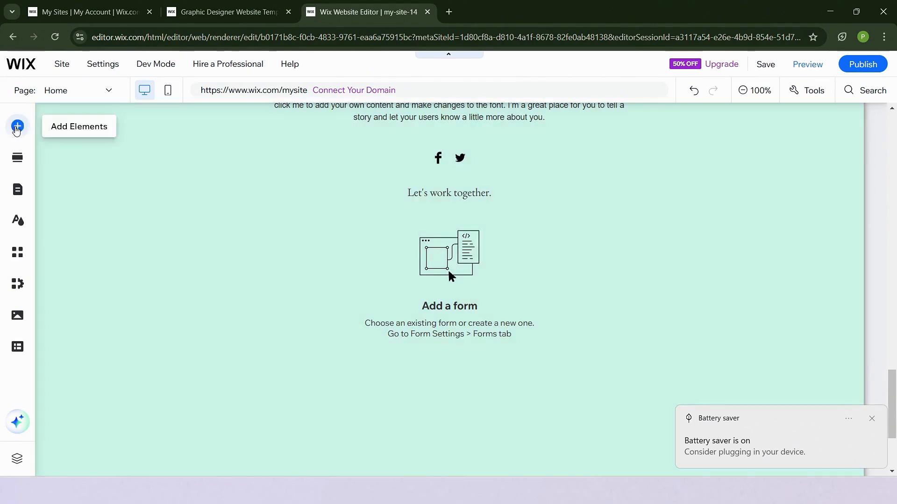
pyautogui.click(16, 127)
pyautogui.moveTo(80, 269)
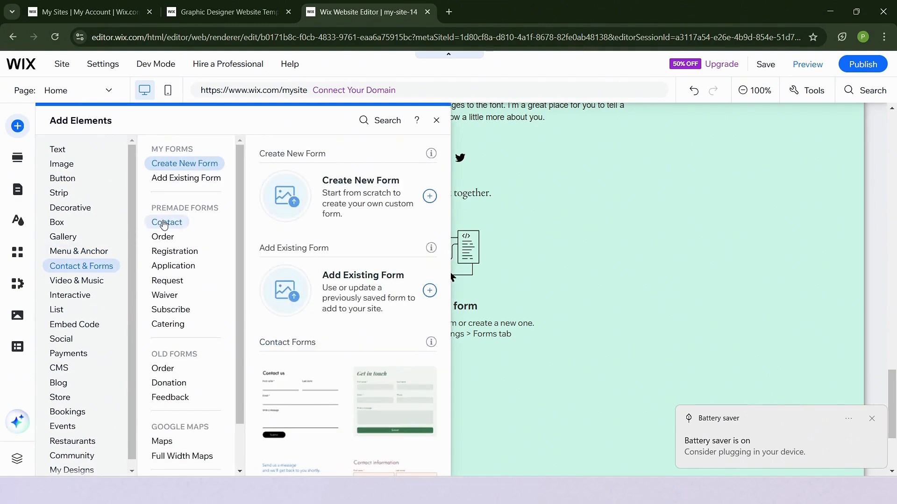
pyautogui.moveTo(164, 224)
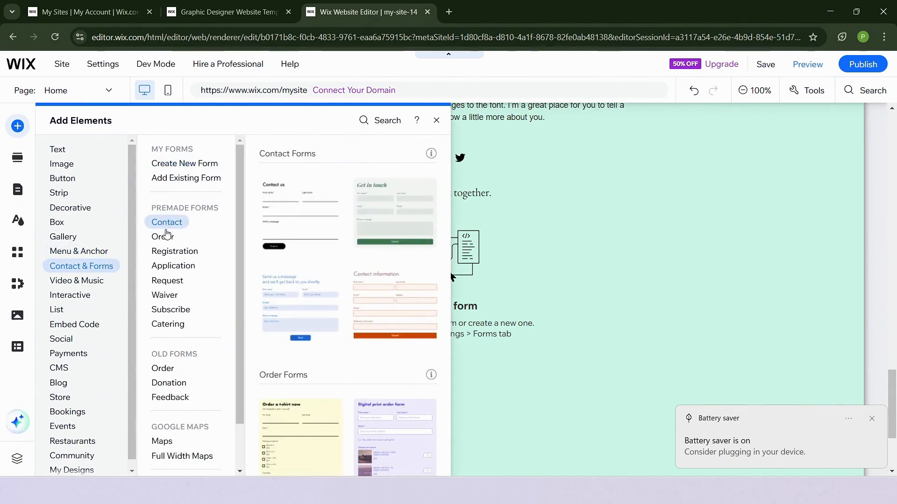
pyautogui.moveTo(173, 319)
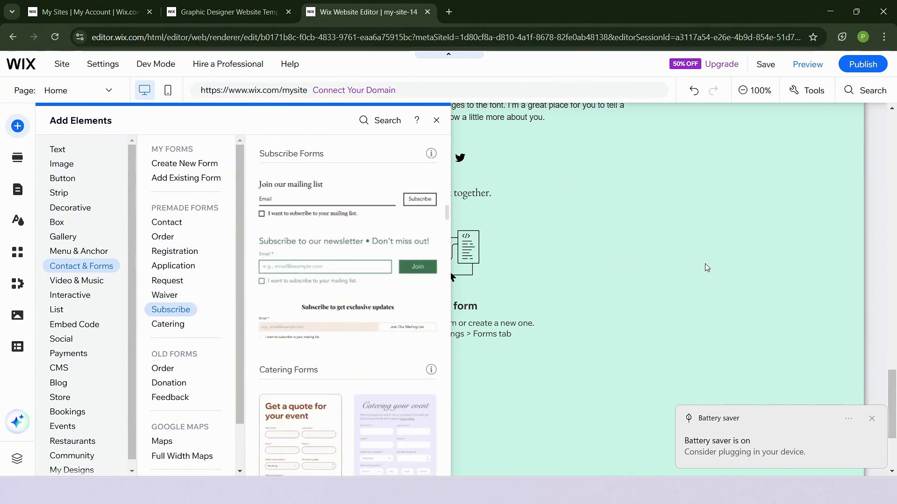
pyautogui.click(446, 141)
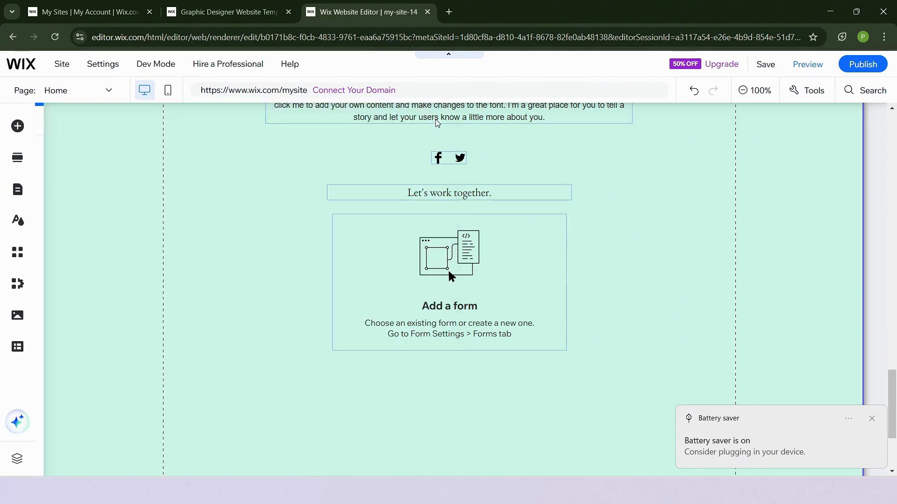
# Open the empty form under "Let's work together." for editing and add First name, Last name, Email and Phone fields.
pyautogui.click(402, 270)
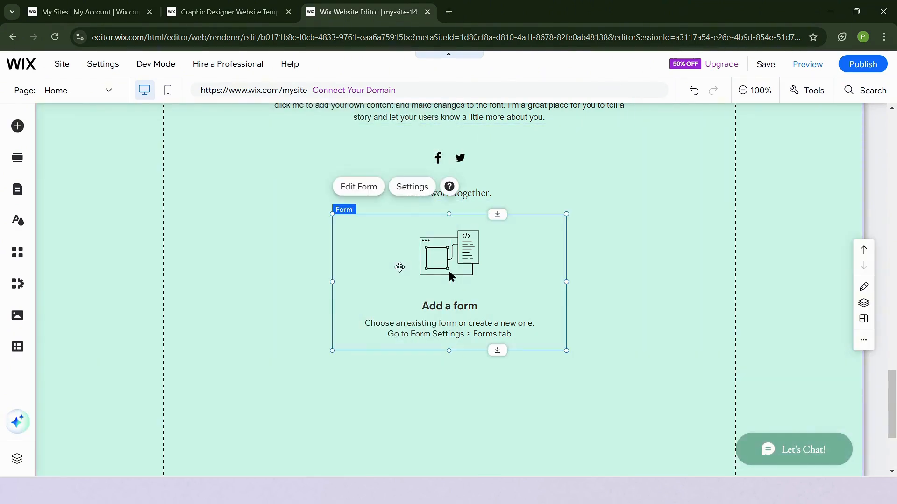
pyautogui.click(363, 189)
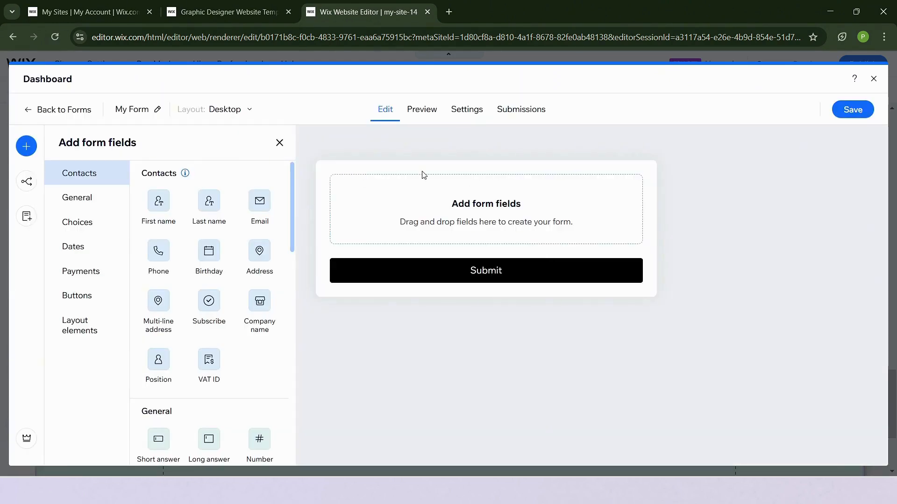
pyautogui.click(167, 219)
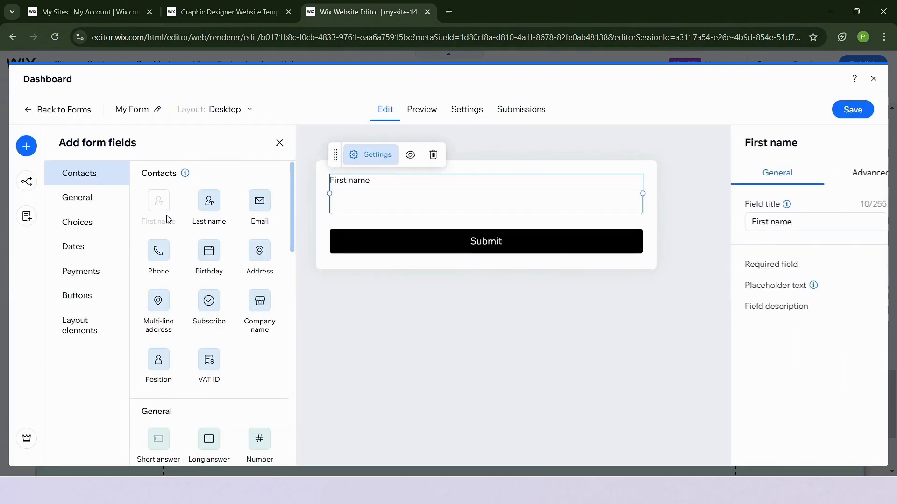
pyautogui.click(209, 212)
pyautogui.click(259, 208)
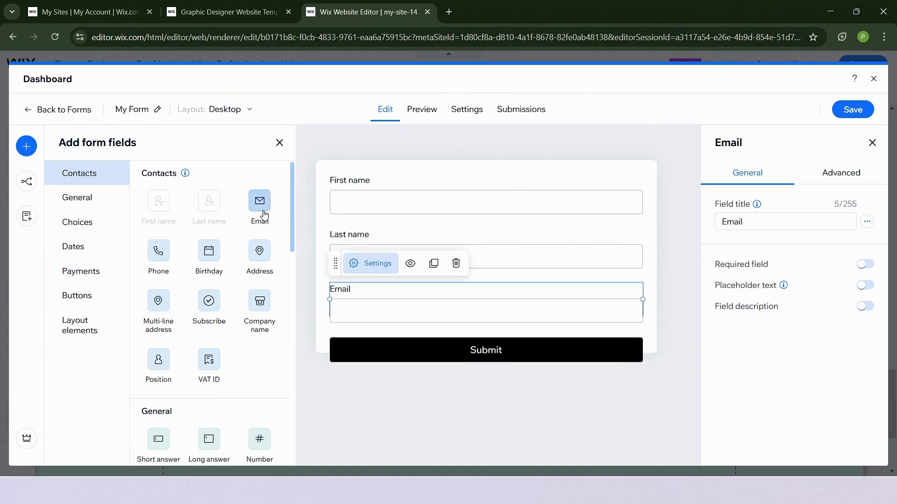
pyautogui.click(157, 270)
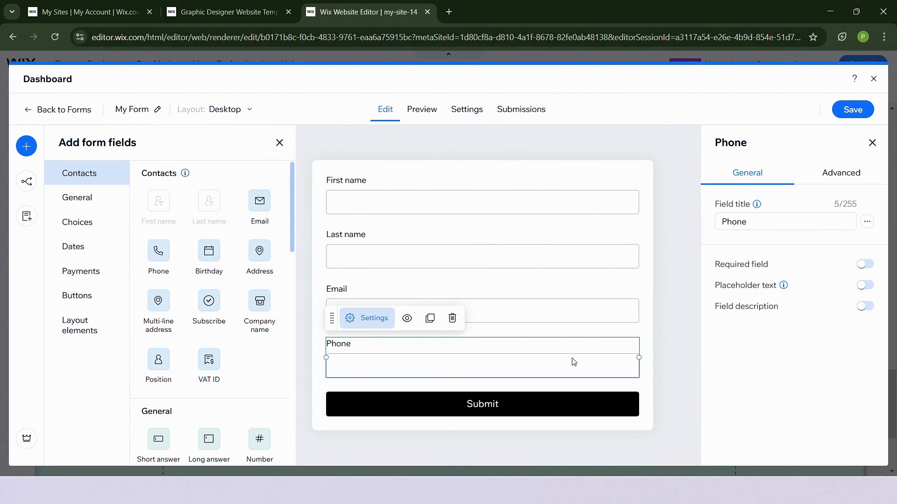
# Delete the Phone and Email fields, look through the available form field types, and close the form editor without saving.
pyautogui.press('Delete')
pyautogui.click(521, 299)
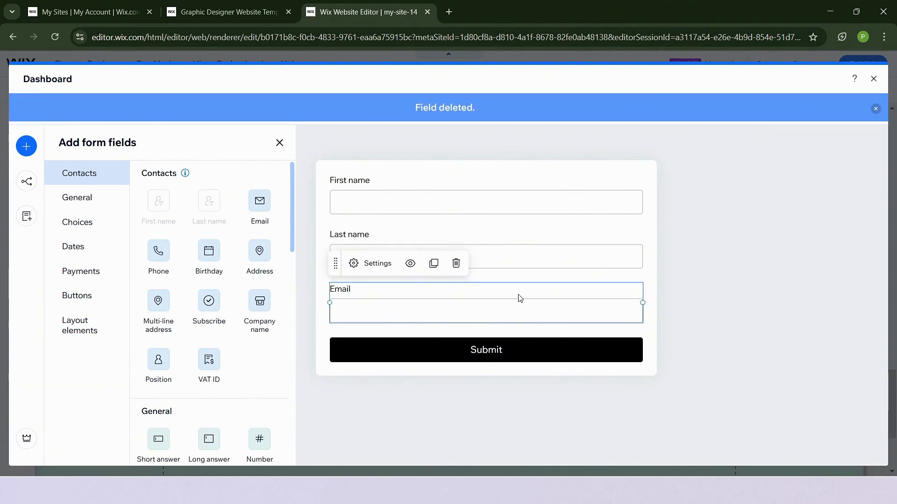
pyautogui.press('Delete')
pyautogui.click(460, 255)
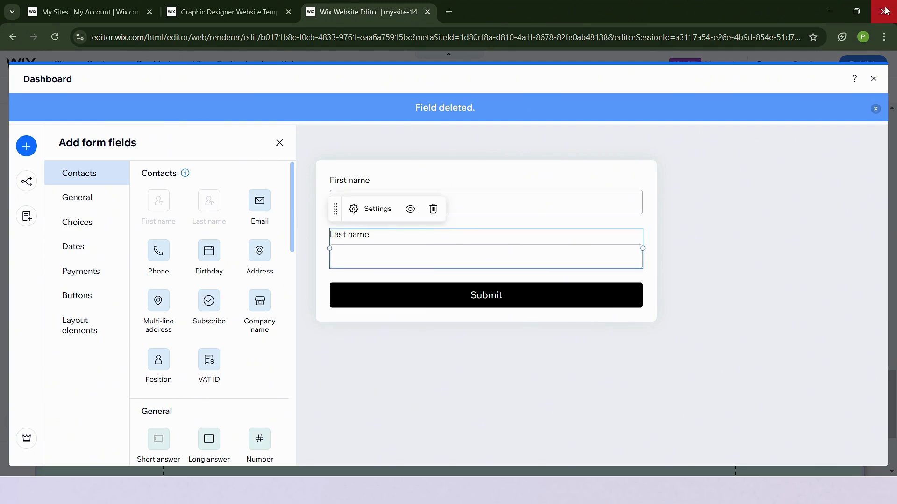
pyautogui.scroll(-15, 228, 360)
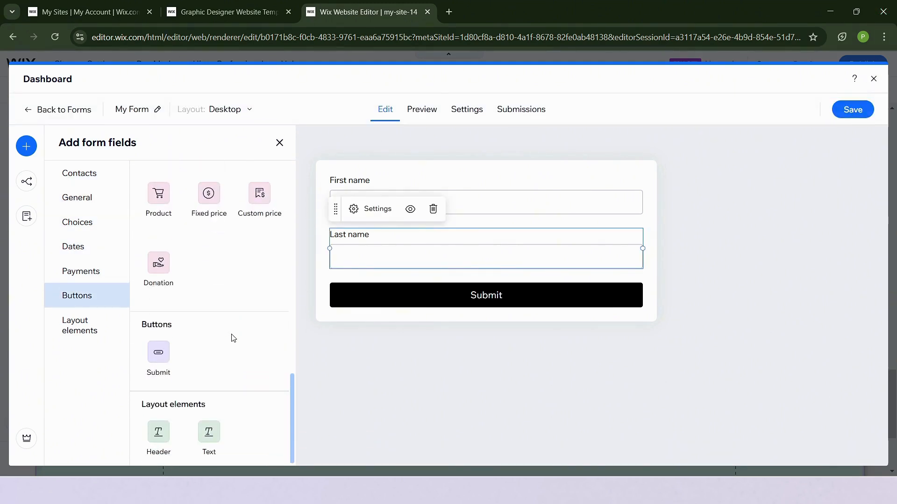
pyautogui.scroll(8, 234, 338)
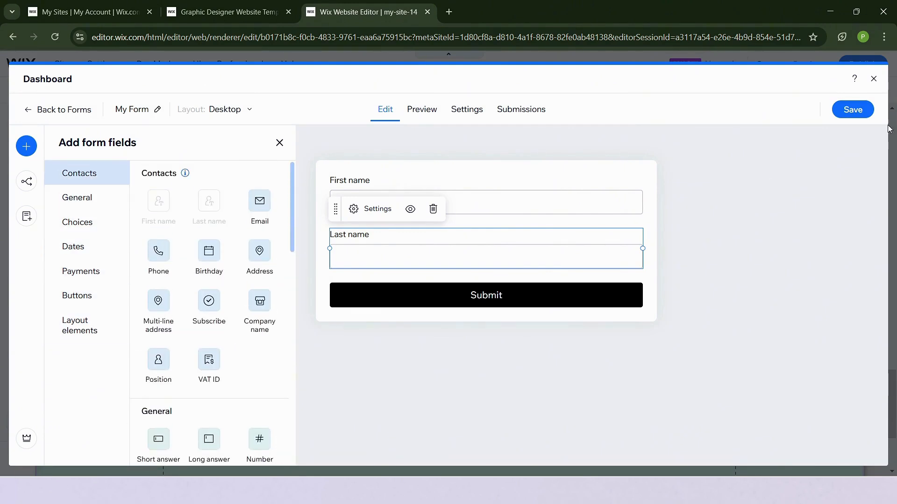
pyautogui.click(873, 78)
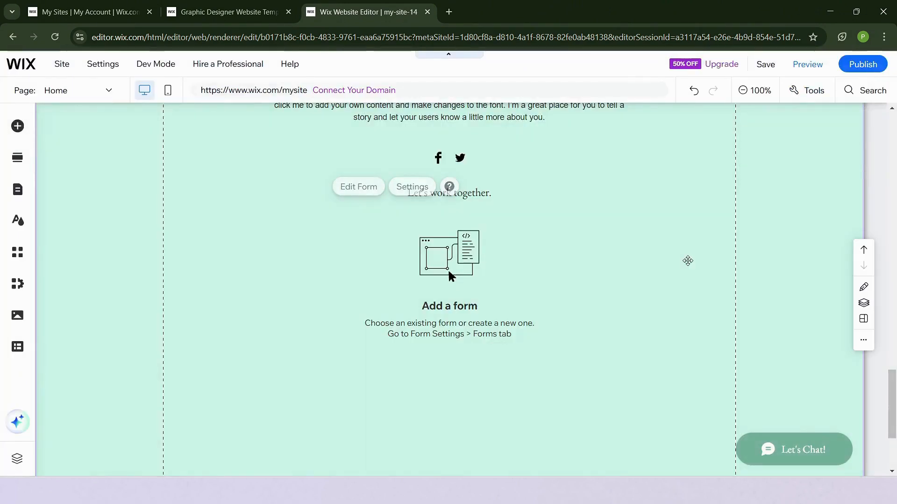
# Switch from the Home page to the Portfolio page under Portfolio Pages and look over its content.
pyautogui.click(687, 261)
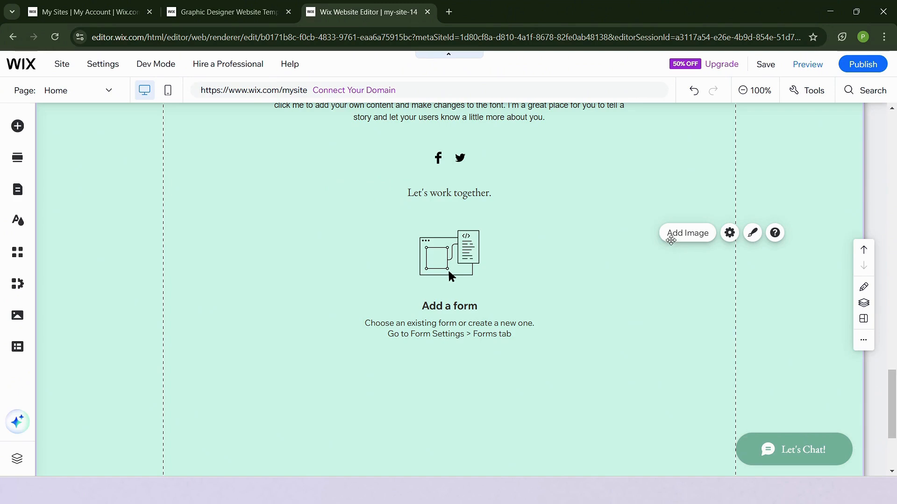
pyautogui.click(64, 93)
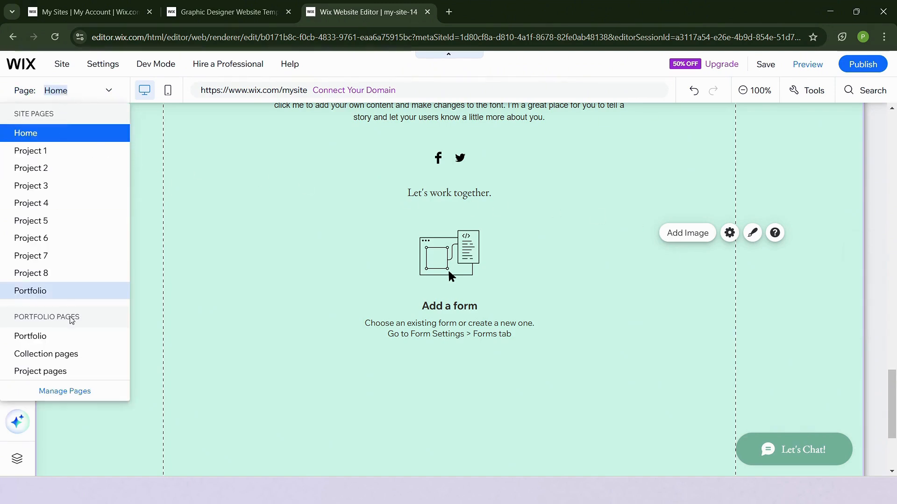
pyautogui.click(81, 337)
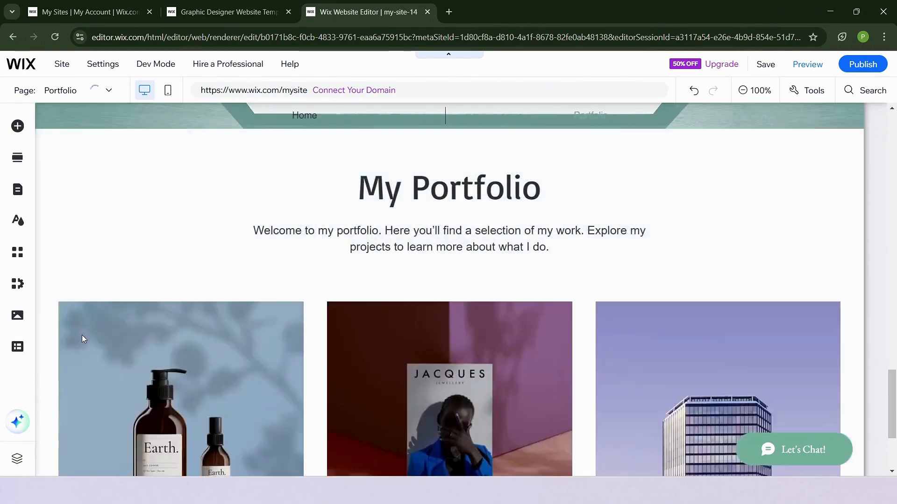
pyautogui.scroll(-8, 414, 275)
pyautogui.scroll(8, 411, 263)
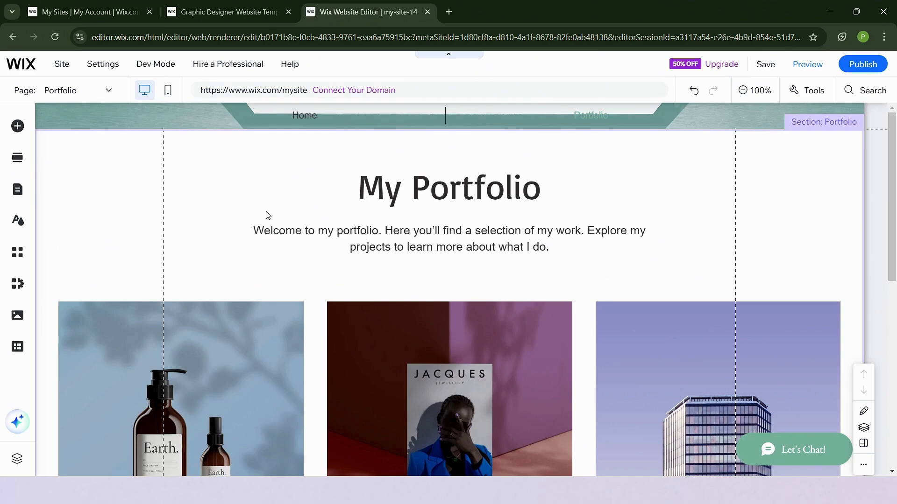
# Open the portfolio's project management, choose the setup without AI, and review the project list and the first project's available actions.
pyautogui.click(176, 146)
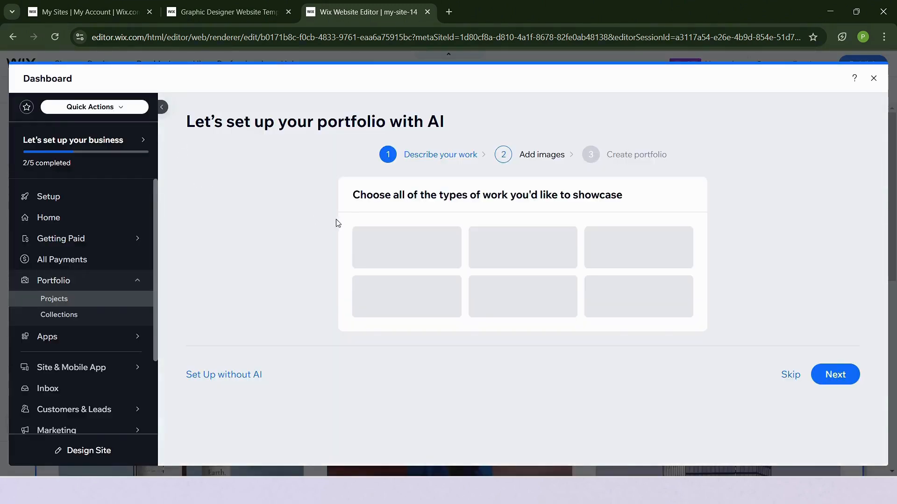
pyautogui.click(248, 379)
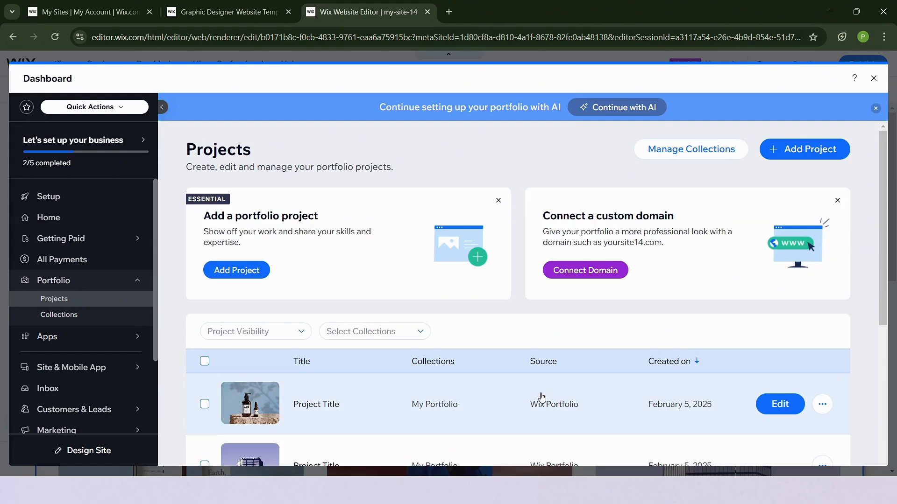
pyautogui.scroll(-5, 539, 397)
pyautogui.scroll(5, 542, 398)
pyautogui.scroll(-2, 743, 336)
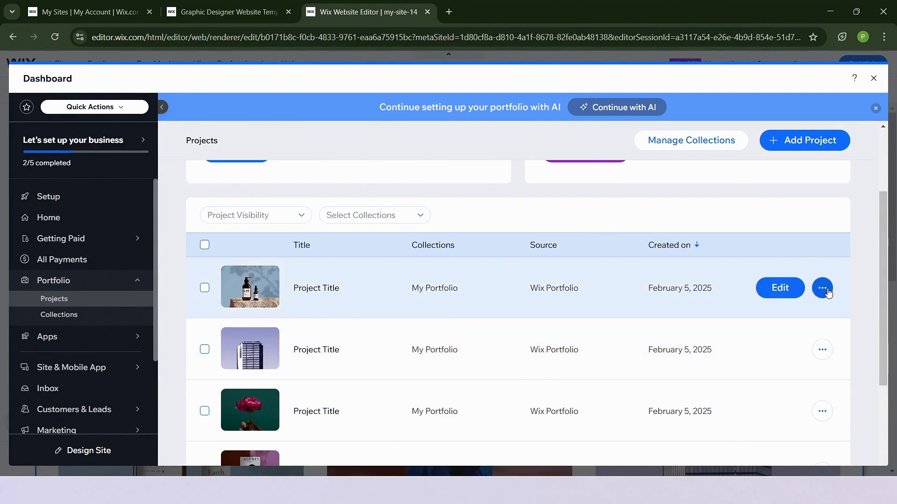
pyautogui.click(824, 290)
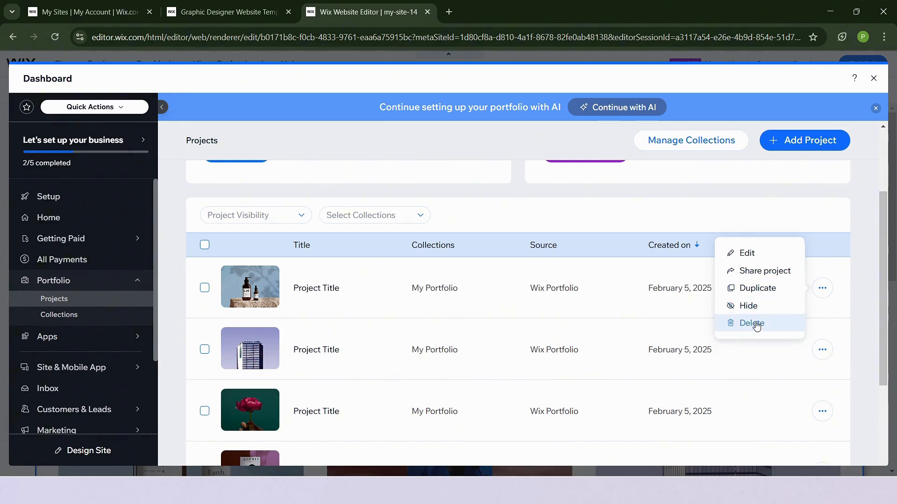
pyautogui.scroll(3, 352, 345)
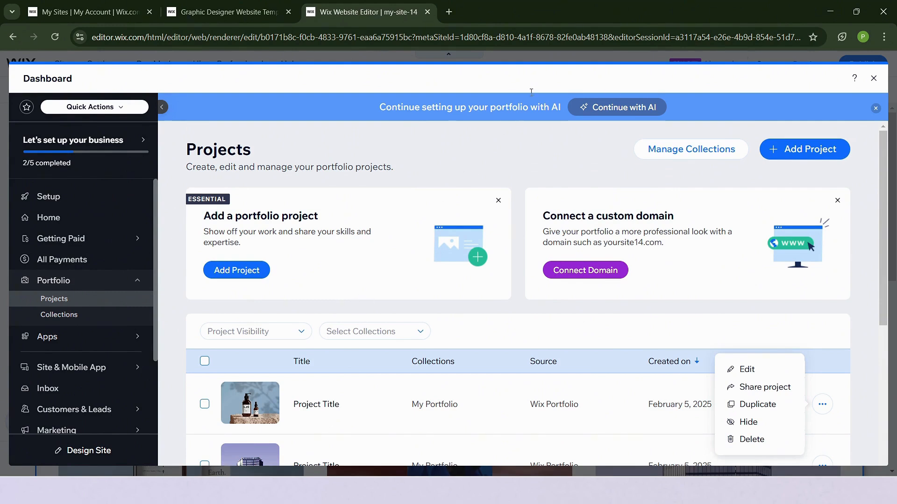
# Look over the portfolio collections and the settings for a new collection, discard it, and close the dashboard.
pyautogui.click(698, 156)
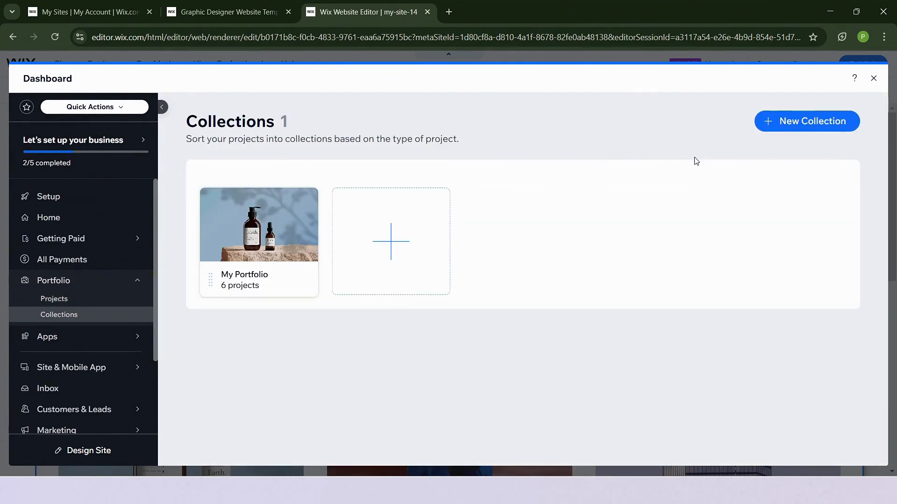
pyautogui.click(360, 248)
pyautogui.scroll(-5, 295, 309)
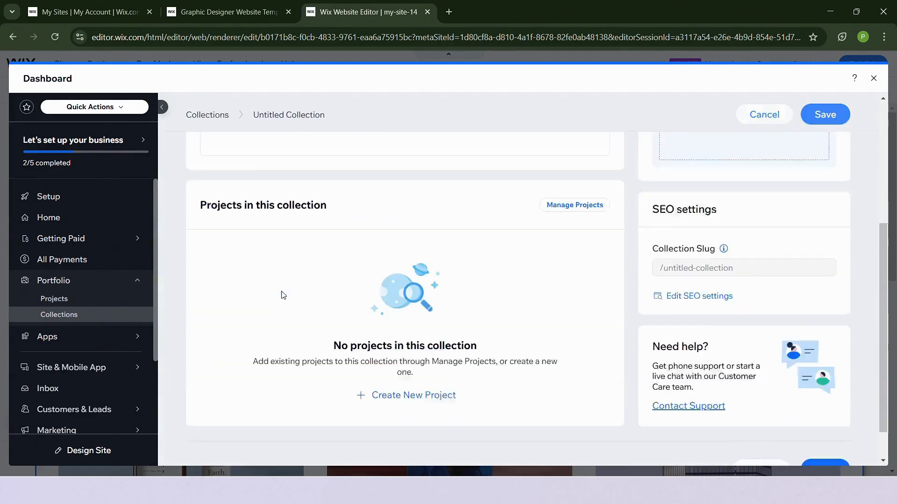
pyautogui.scroll(5, 294, 298)
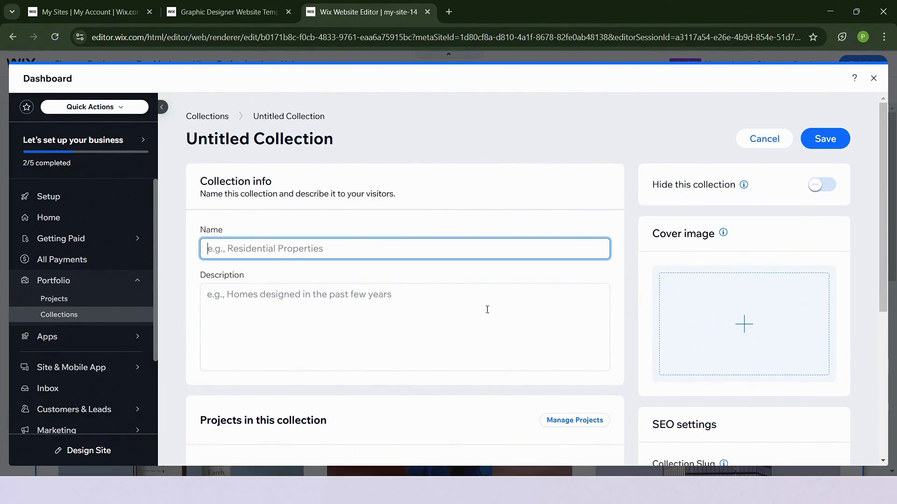
pyautogui.click(215, 120)
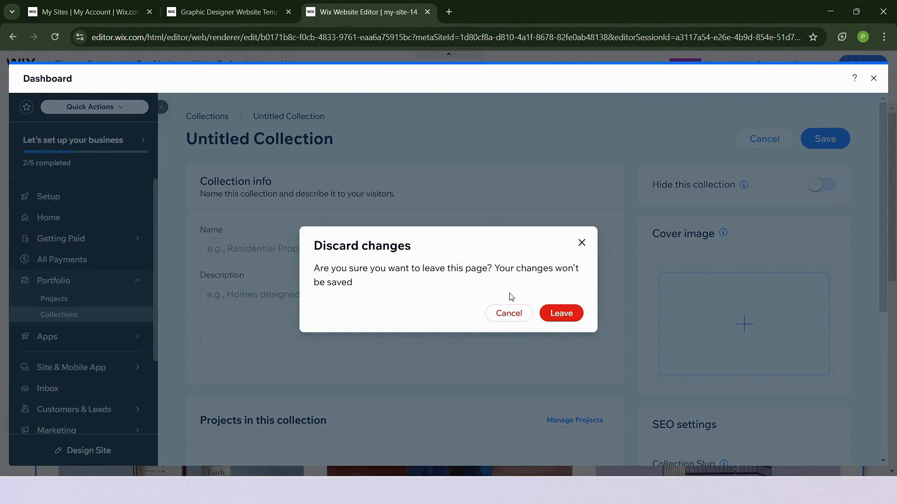
pyautogui.click(563, 313)
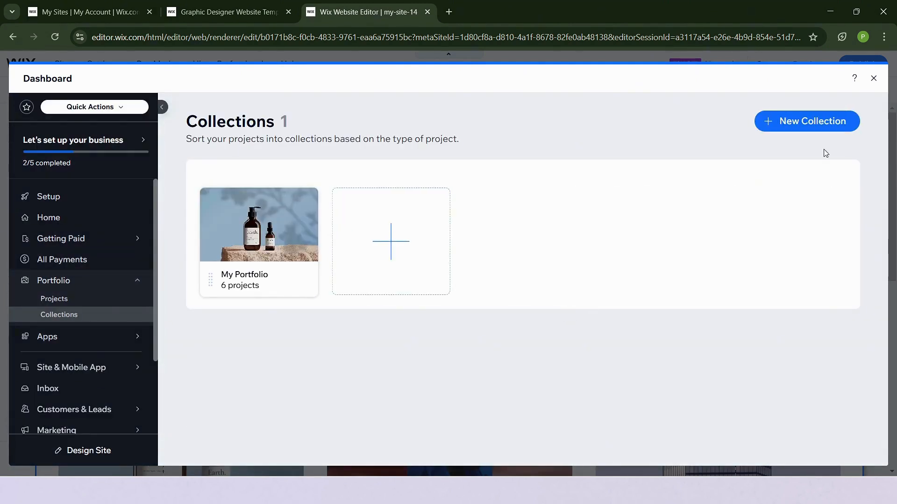
pyautogui.click(873, 78)
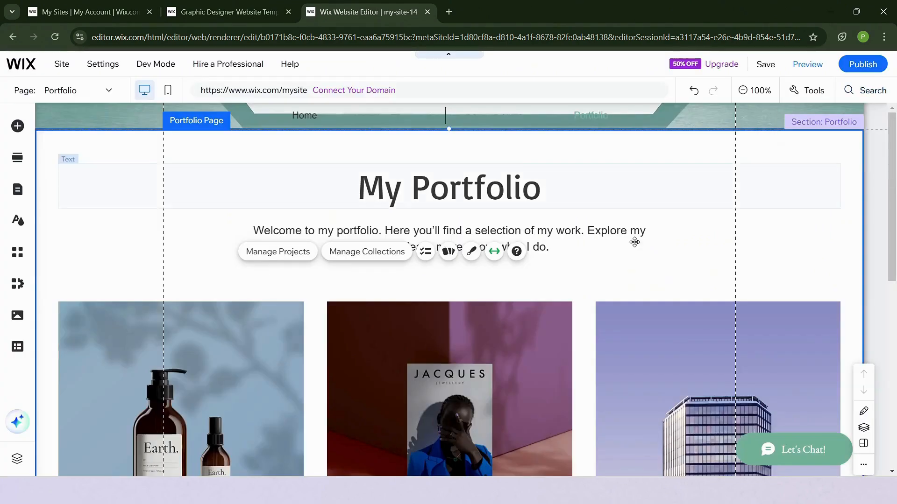
# Look at the options of the portfolio page and gallery and the Wix Chat settings, and close them without changes.
pyautogui.click(317, 146)
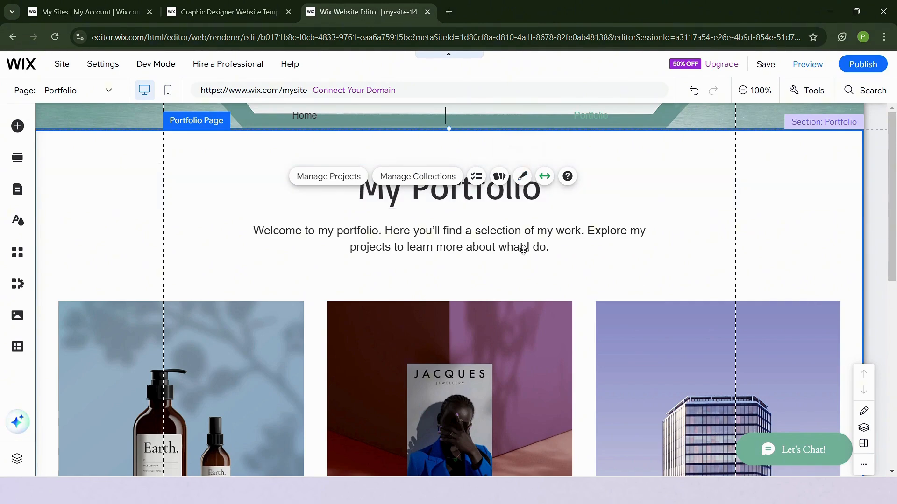
pyautogui.click(752, 421)
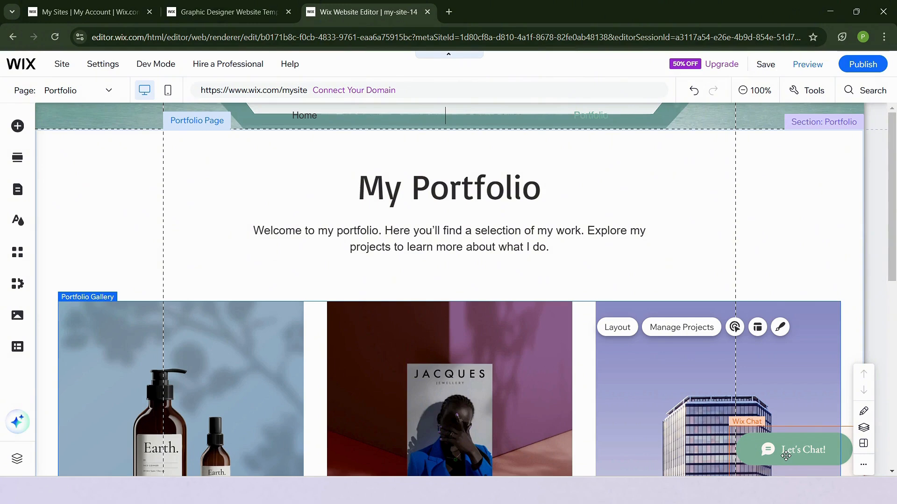
pyautogui.click(785, 456)
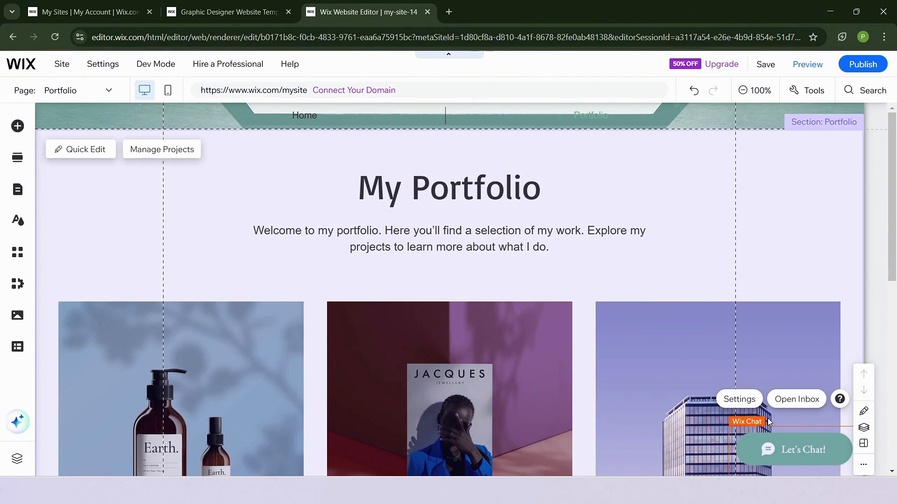
pyautogui.click(738, 400)
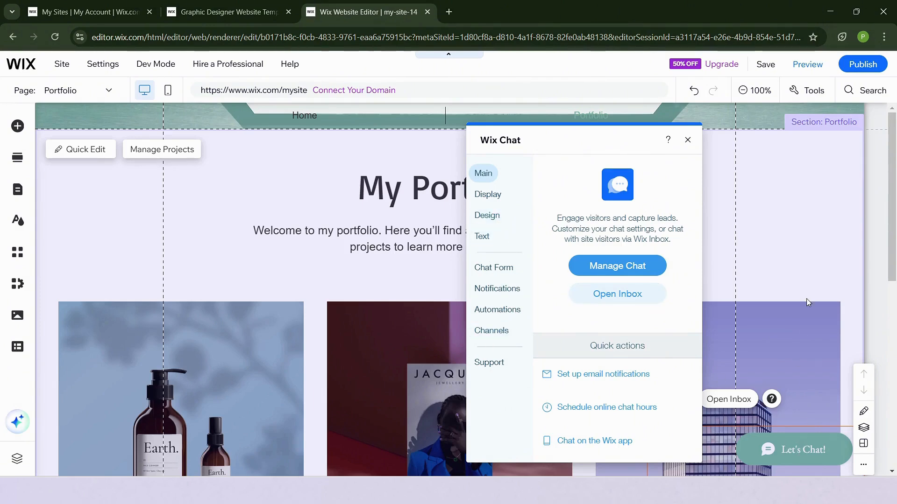
pyautogui.click(813, 260)
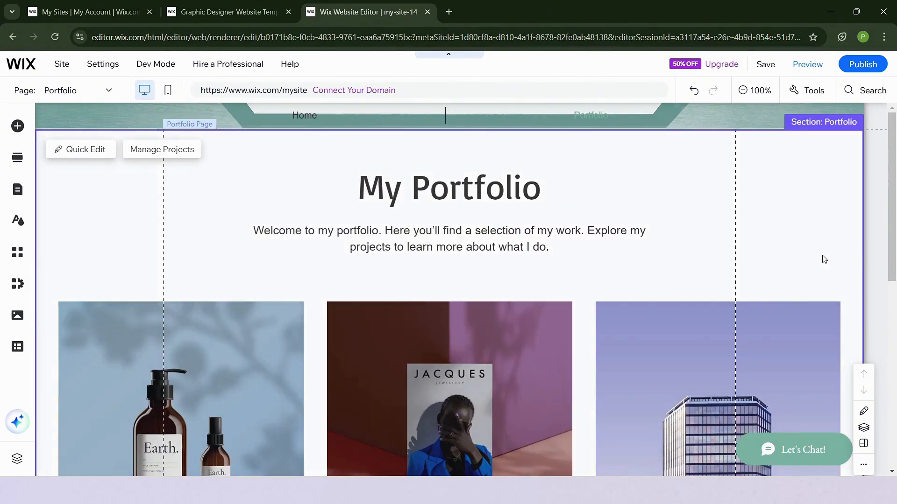